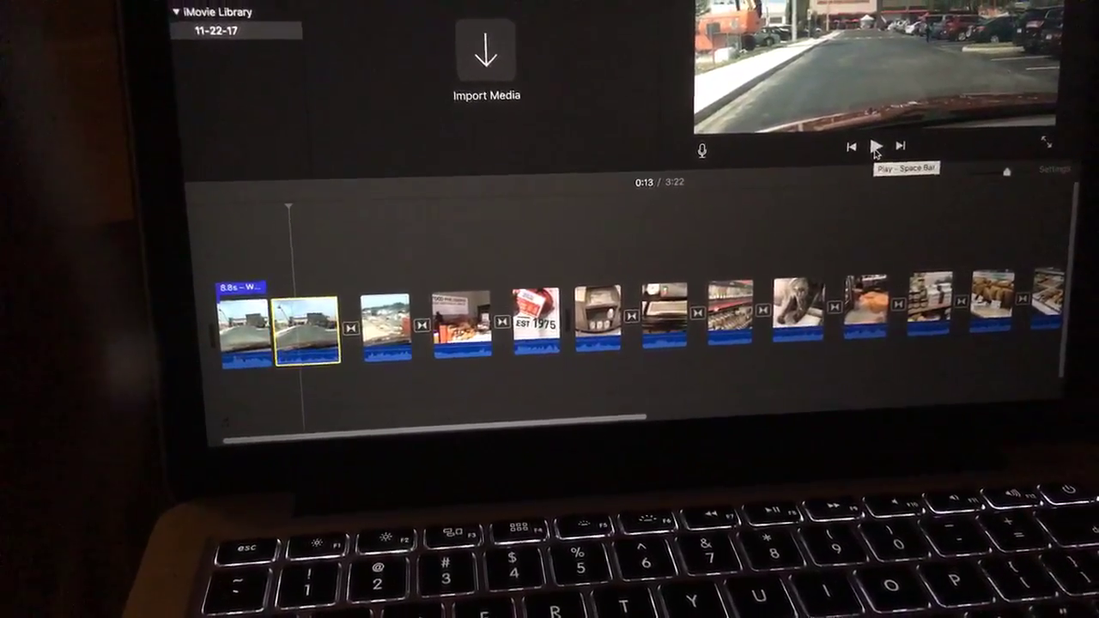
Play the movie from the driving footage and raise the volume during playback.
{"action": "left_click", "coordinate": [873, 150]}
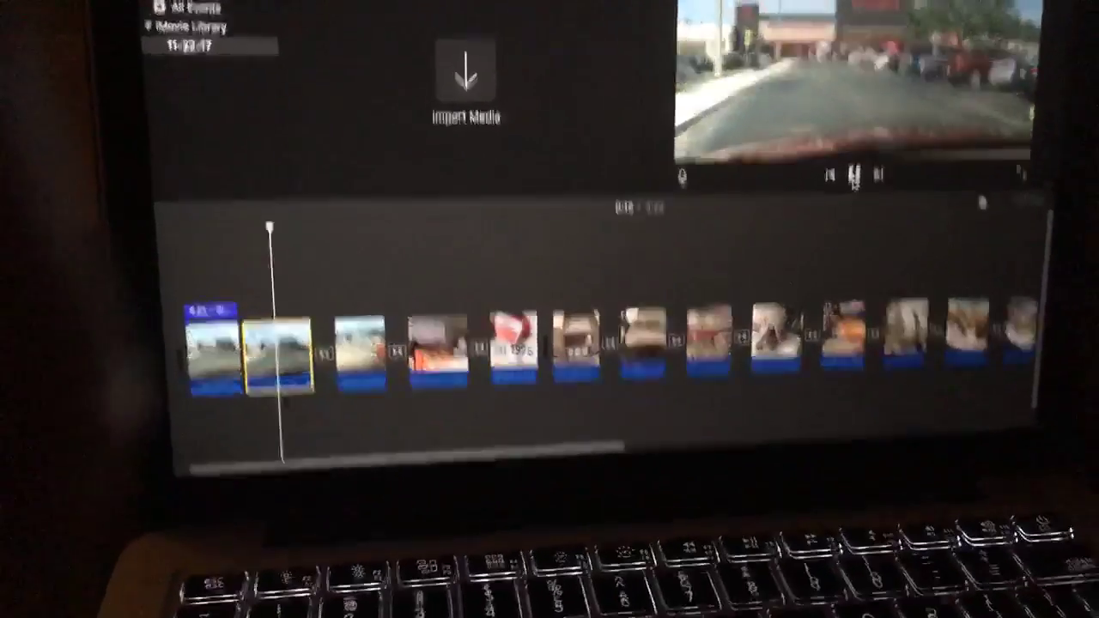
{"action": "key", "text": "XF86AudioRaiseVolume"}
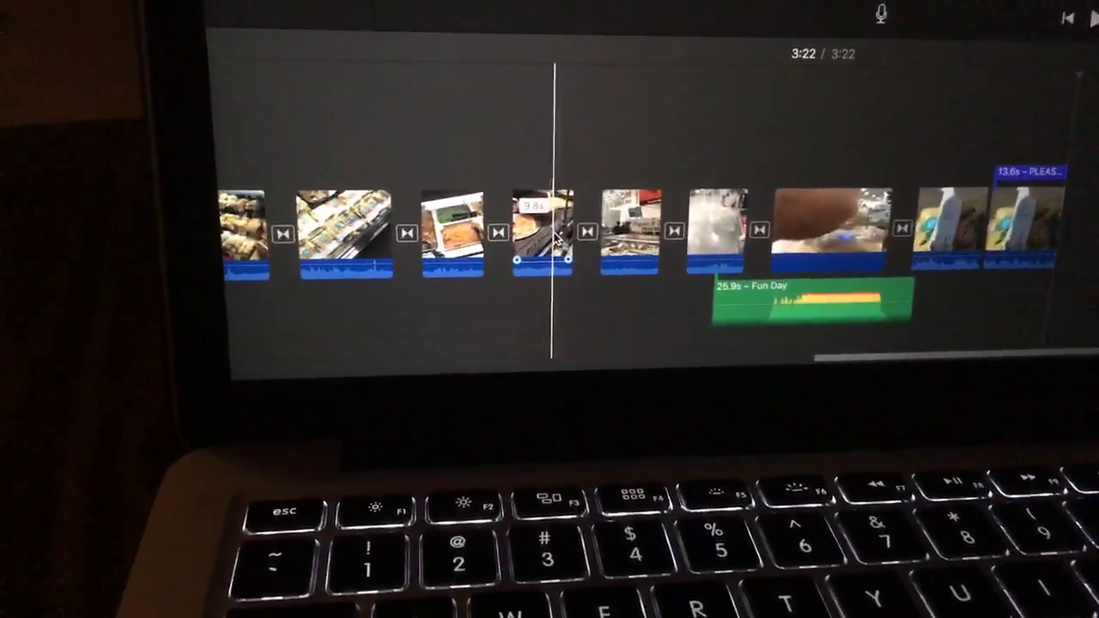
Select the pizza clip, show the Sound Effects library, and open Import with Cmd+I.
{"action": "left_click", "coordinate": [564, 227]}
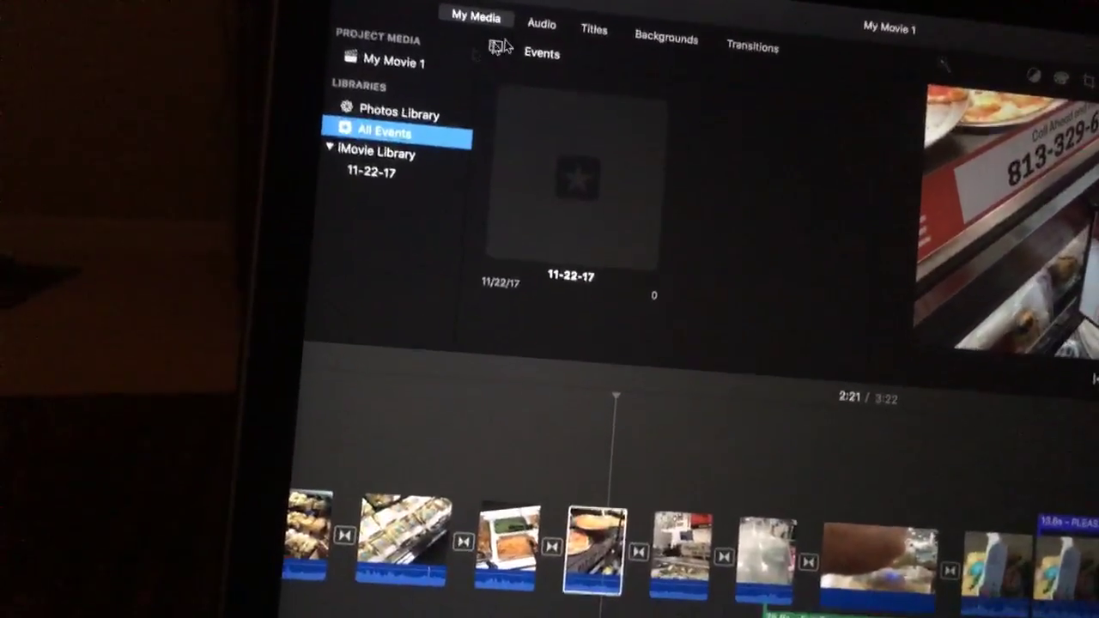
{"action": "left_click", "coordinate": [552, 49]}
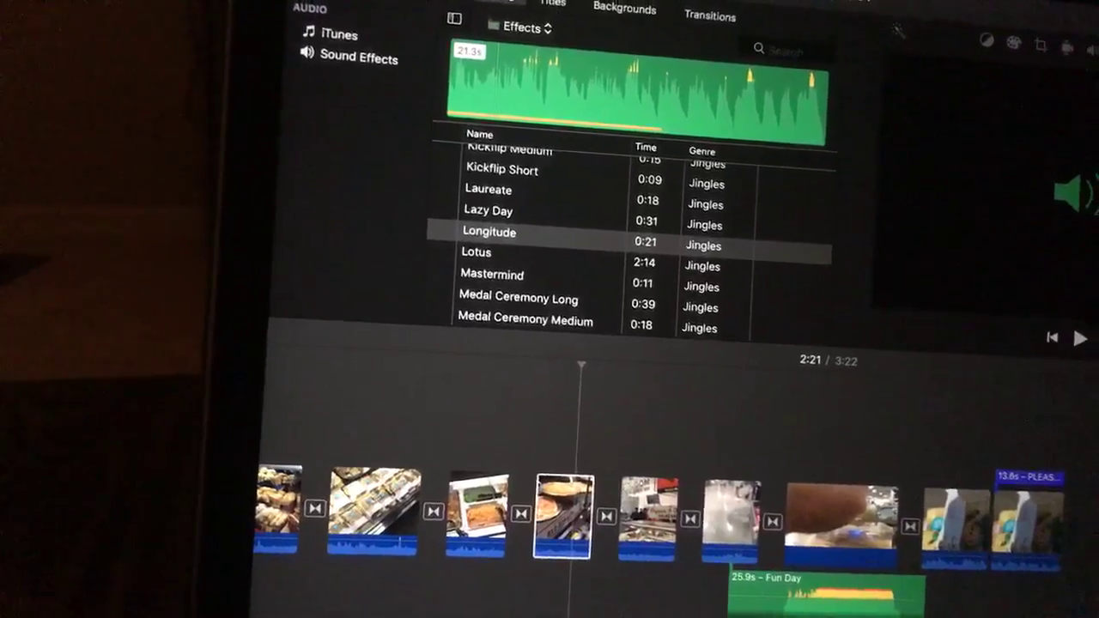
{"action": "key", "text": "super+i"}
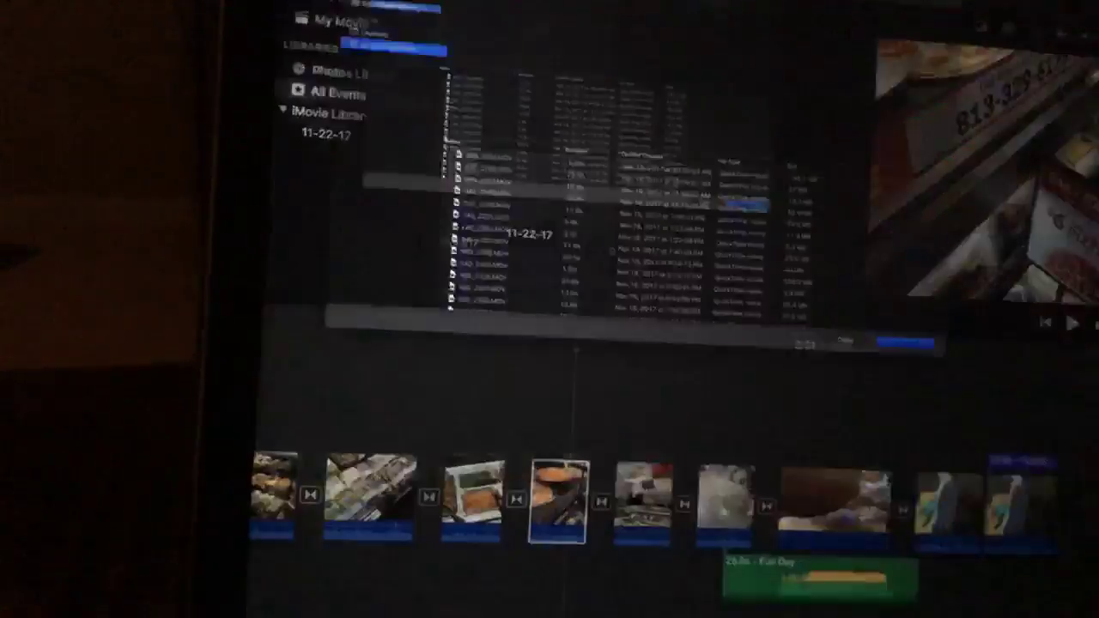
Pick a video file, play its preview, and skip ahead past the night driving clip.
{"action": "left_click", "coordinate": [549, 403]}
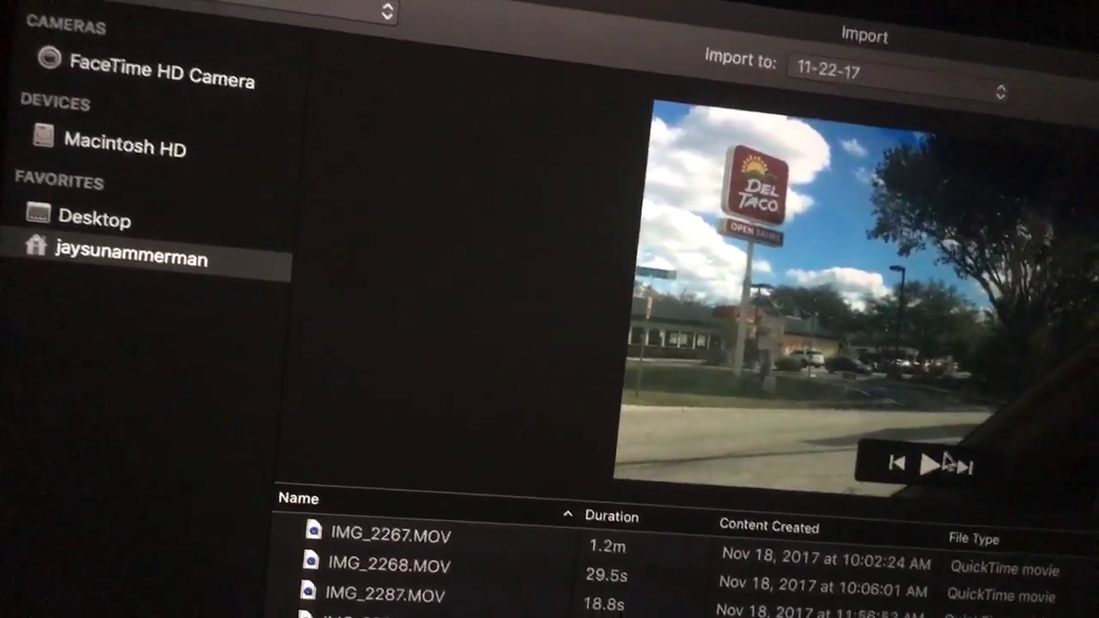
{"action": "mouse_move", "coordinate": [755, 335]}
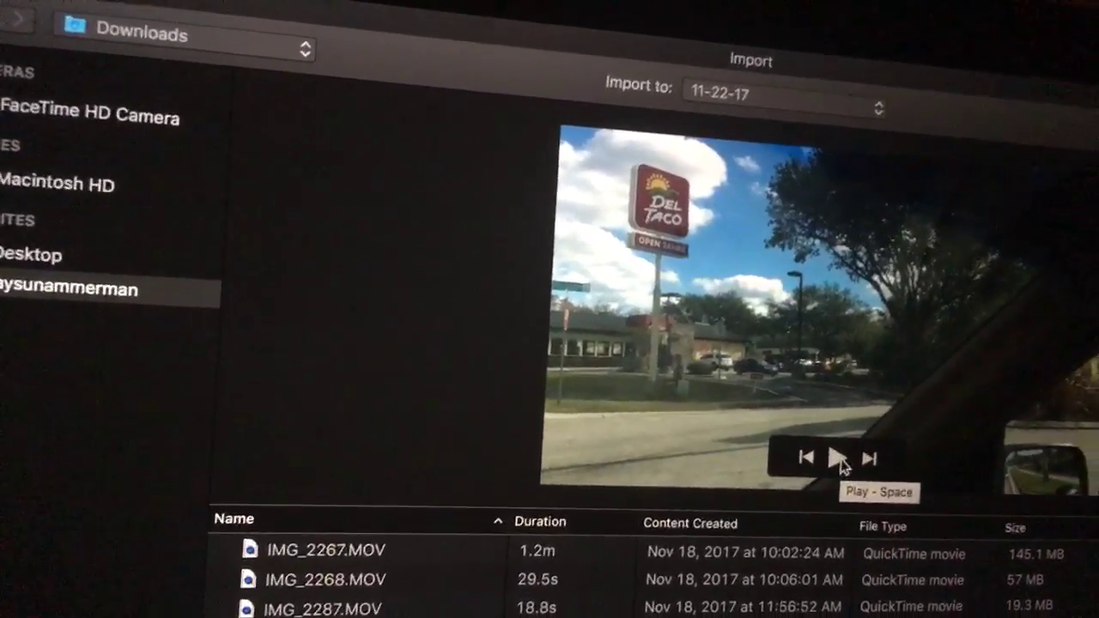
{"action": "left_click", "coordinate": [854, 468]}
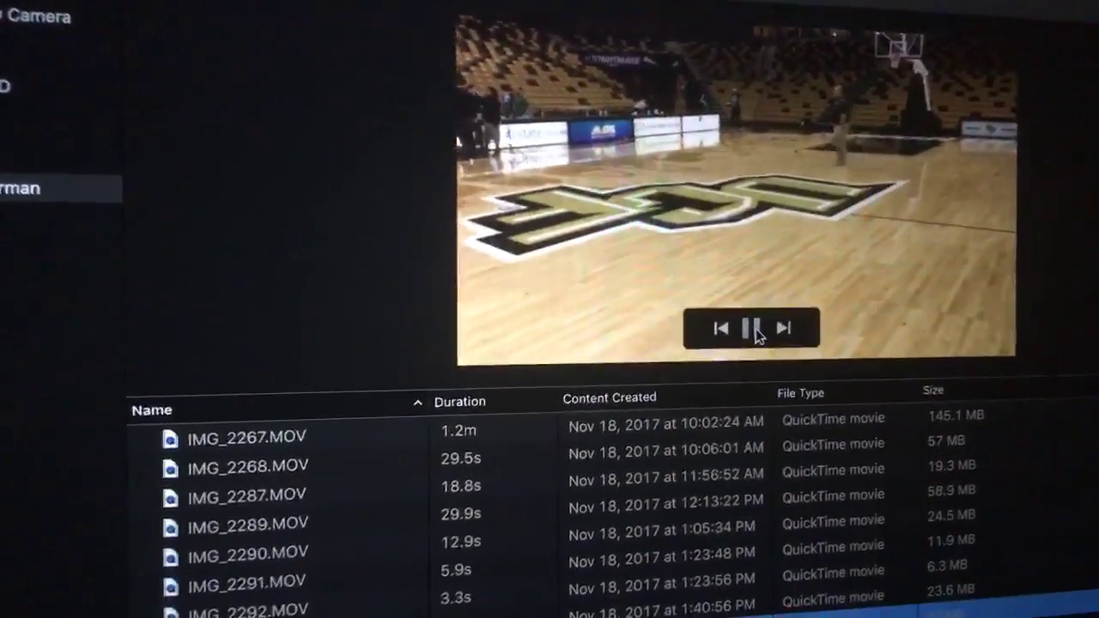
{"action": "left_click", "coordinate": [761, 373]}
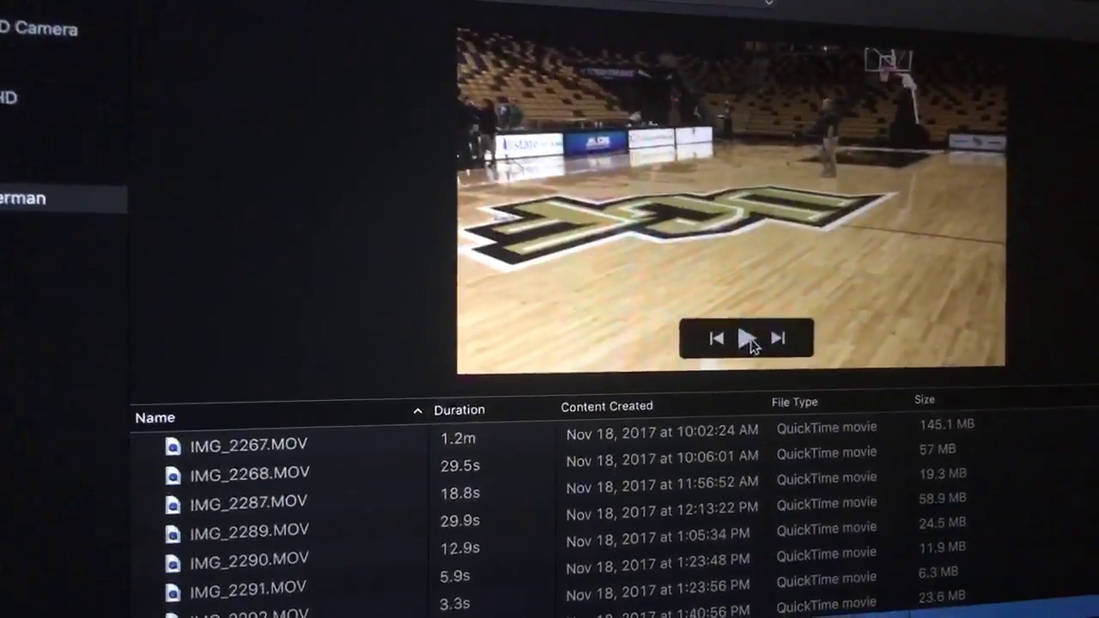
{"action": "left_click", "coordinate": [783, 348]}
{"action": "left_click", "coordinate": [783, 348]}
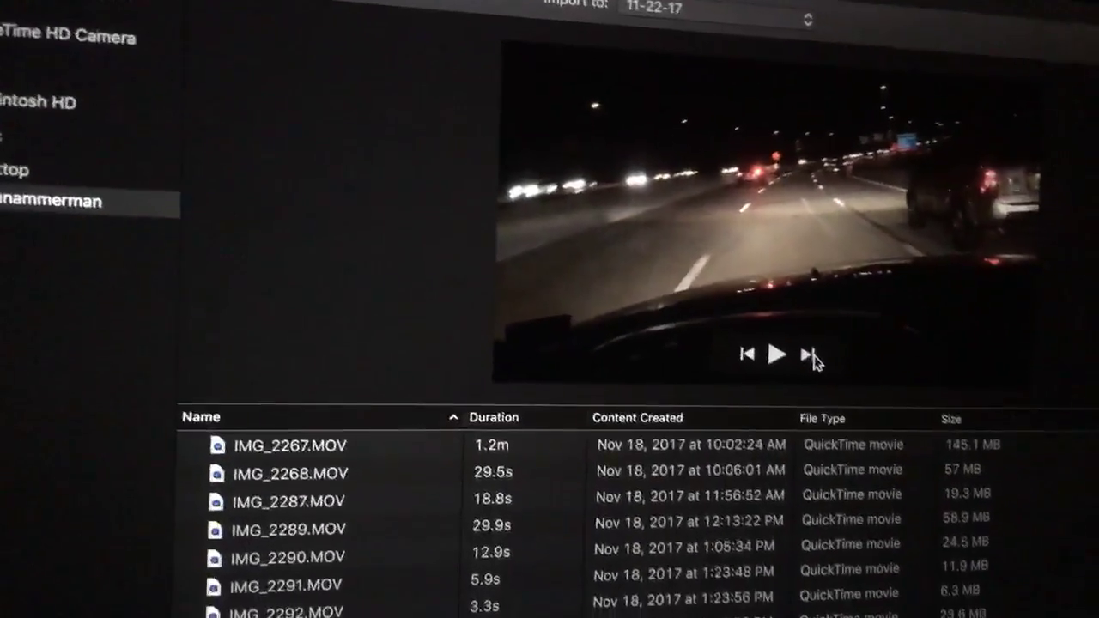
{"action": "left_click", "coordinate": [820, 357]}
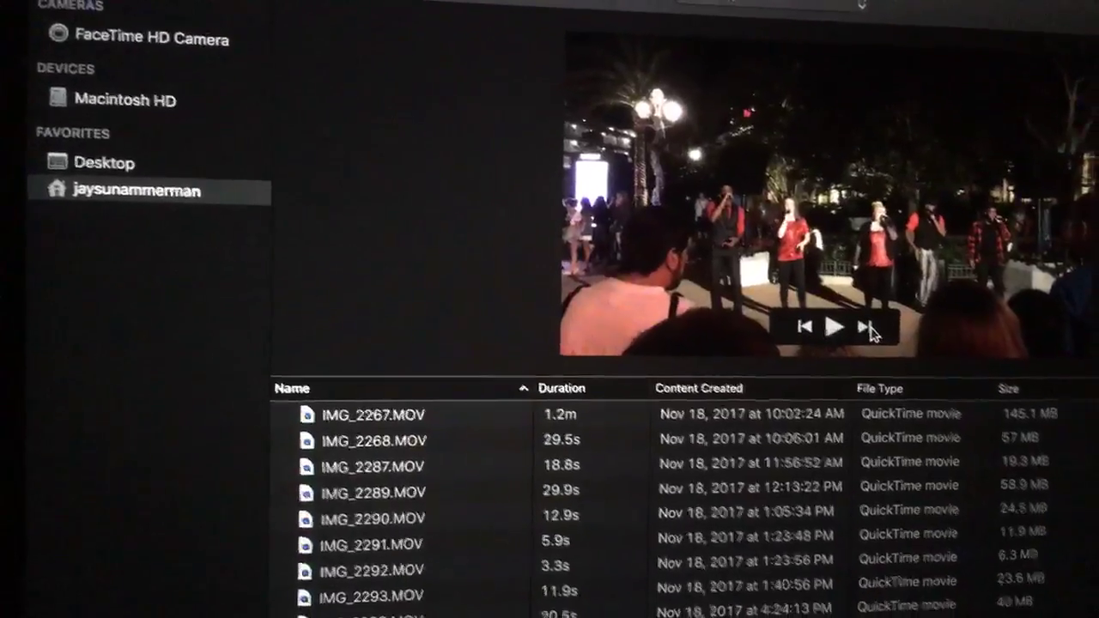
Skip through the neon building, fountain, COFFEE sign, restaurant and street clips.
{"action": "left_click", "coordinate": [850, 344]}
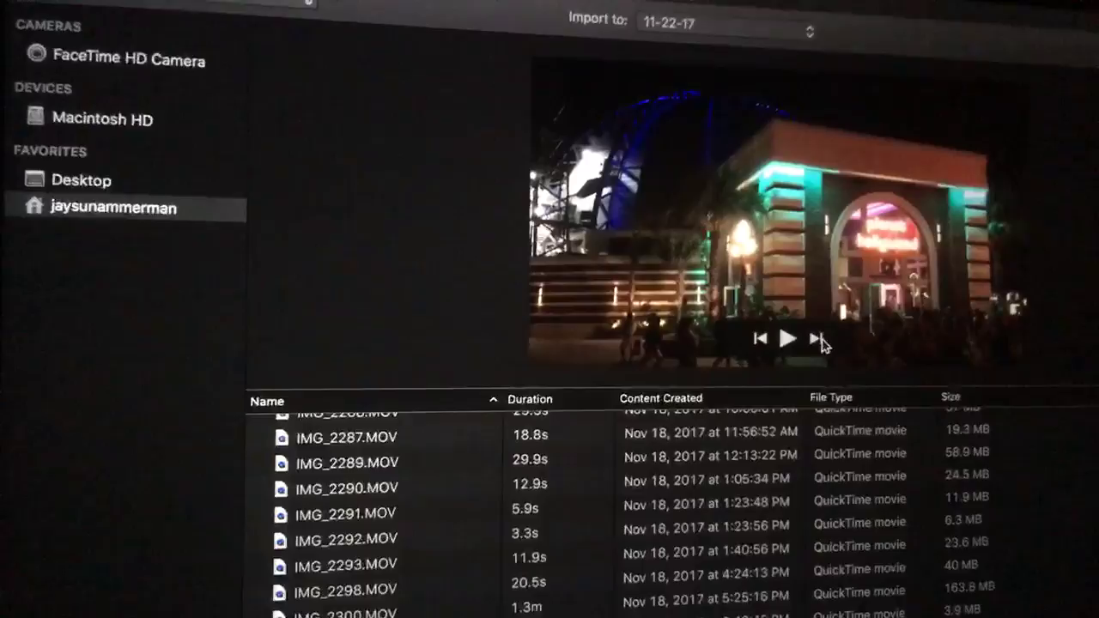
{"action": "left_click", "coordinate": [837, 366]}
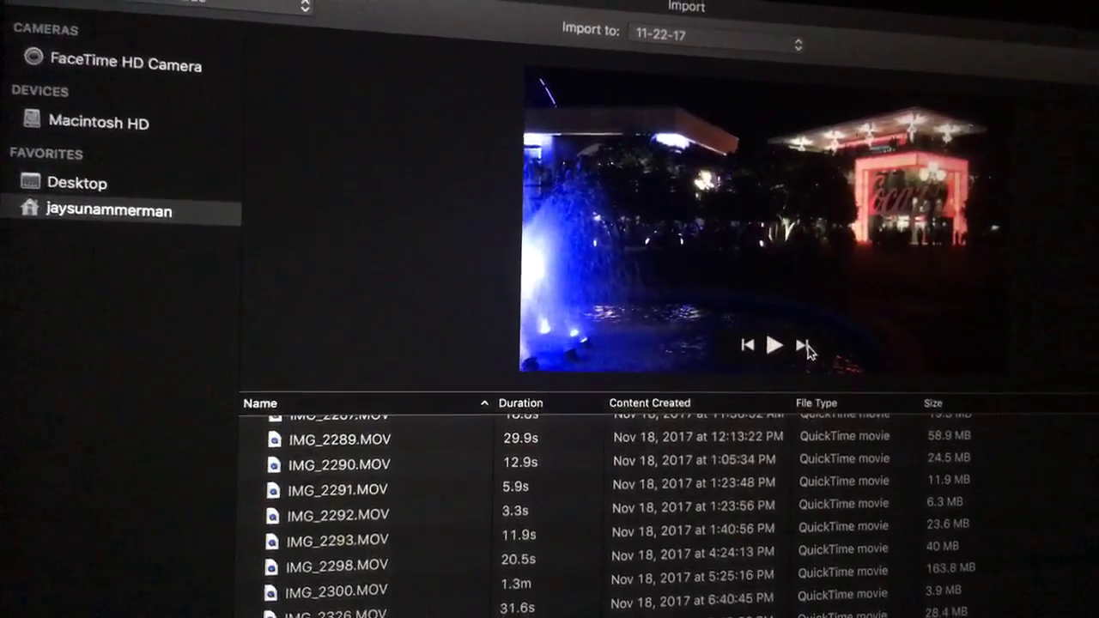
{"action": "left_click", "coordinate": [809, 352]}
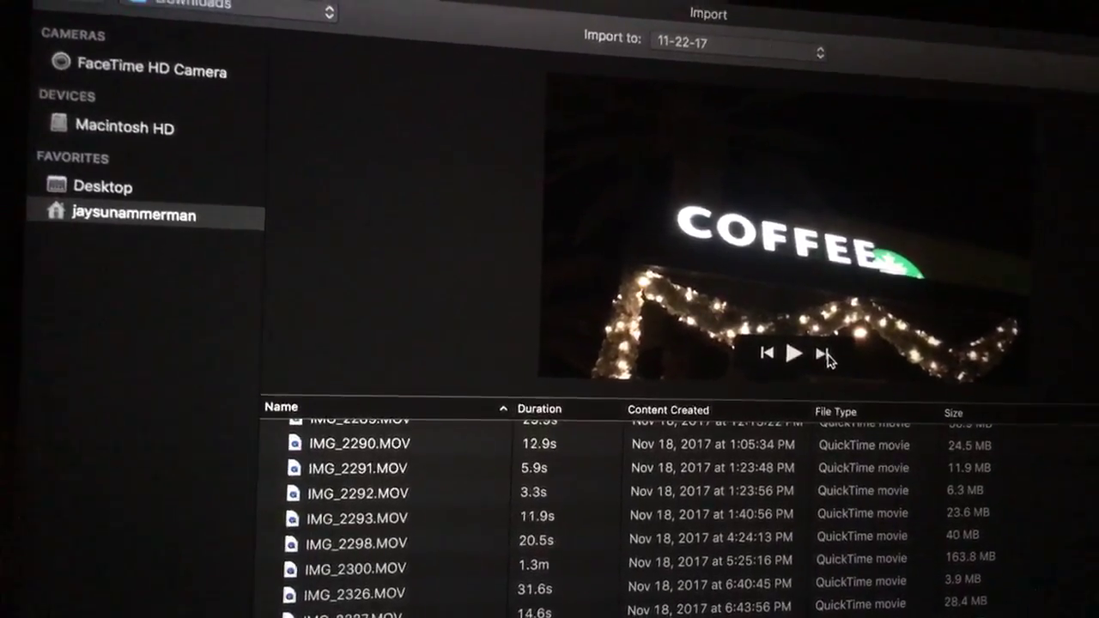
{"action": "left_click", "coordinate": [832, 370]}
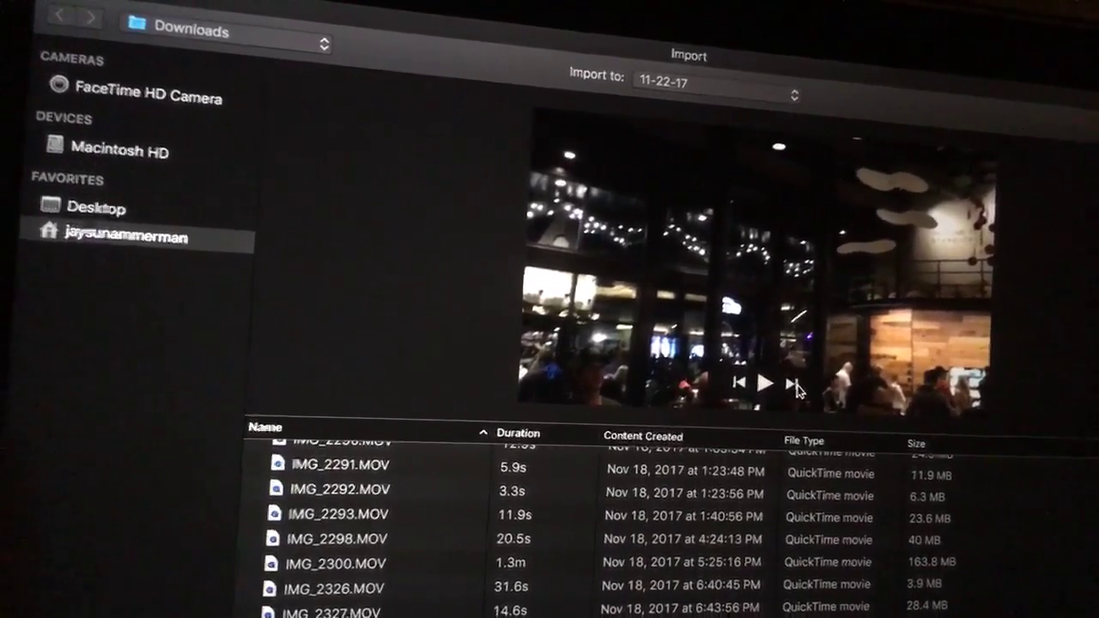
{"action": "left_click", "coordinate": [797, 385]}
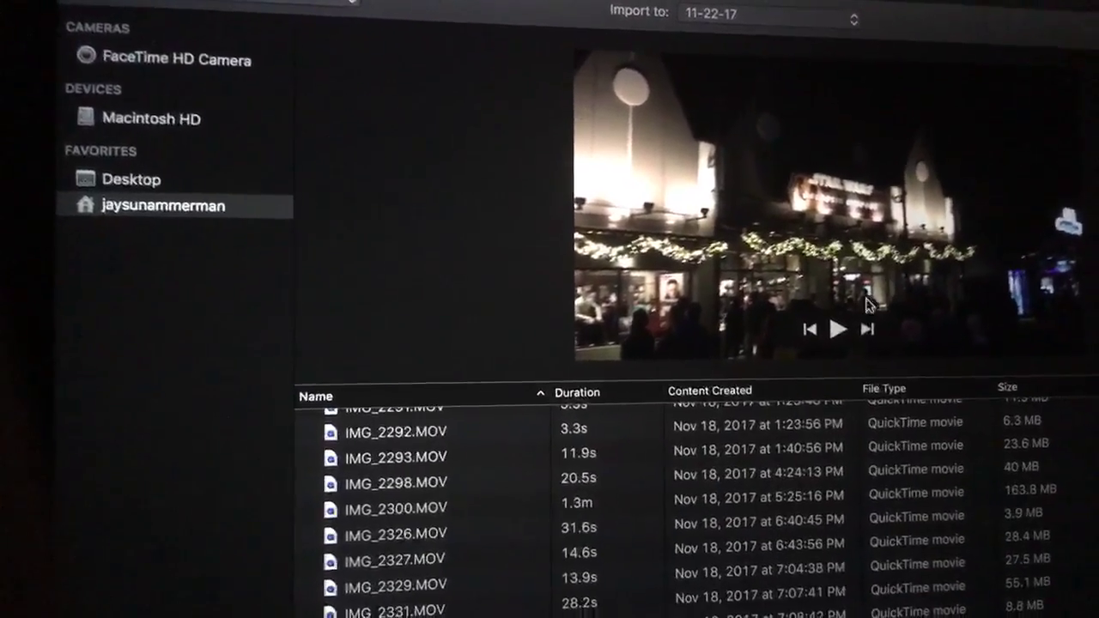
{"action": "left_click", "coordinate": [874, 334]}
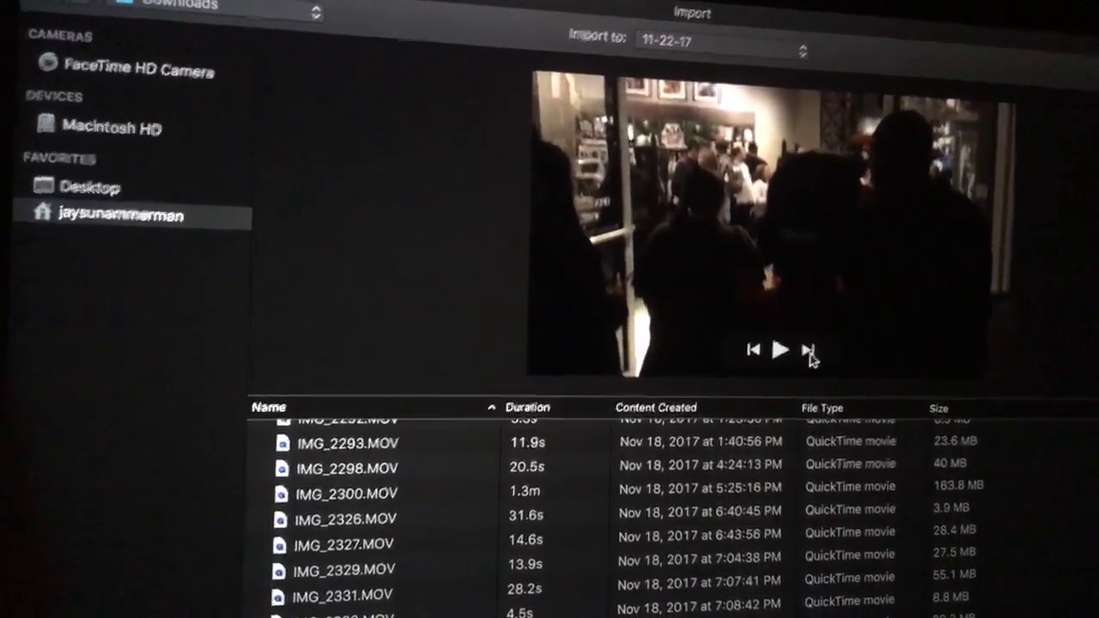
Play the porg clip preview and raise its playback volume.
{"action": "left_click", "coordinate": [807, 352]}
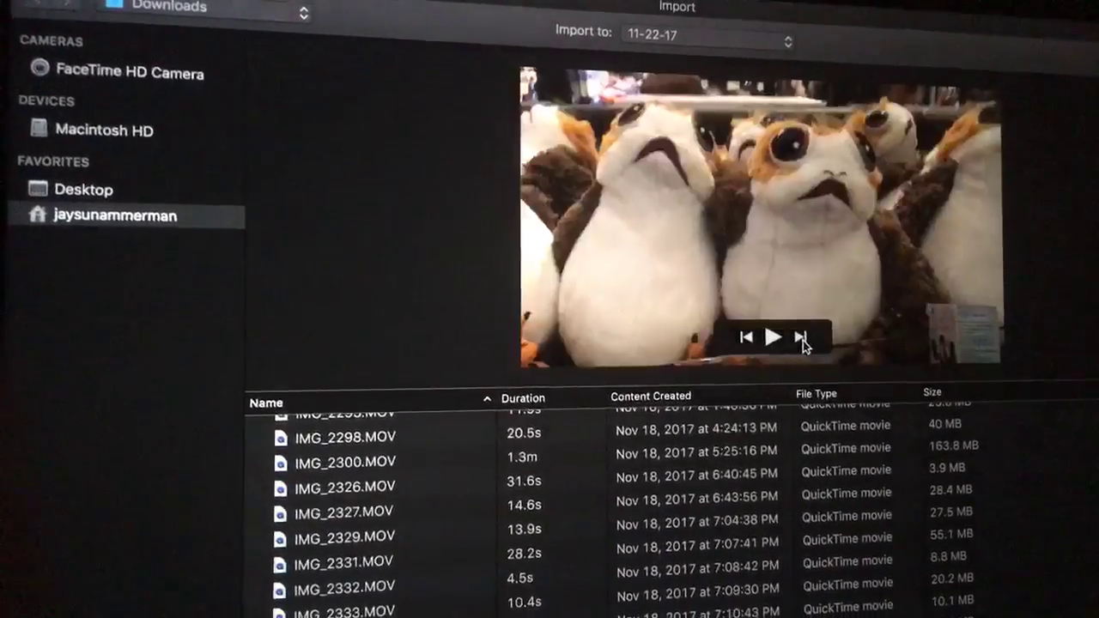
{"action": "left_click", "coordinate": [760, 327]}
{"action": "key", "text": "XF86AudioRaiseVolume"}
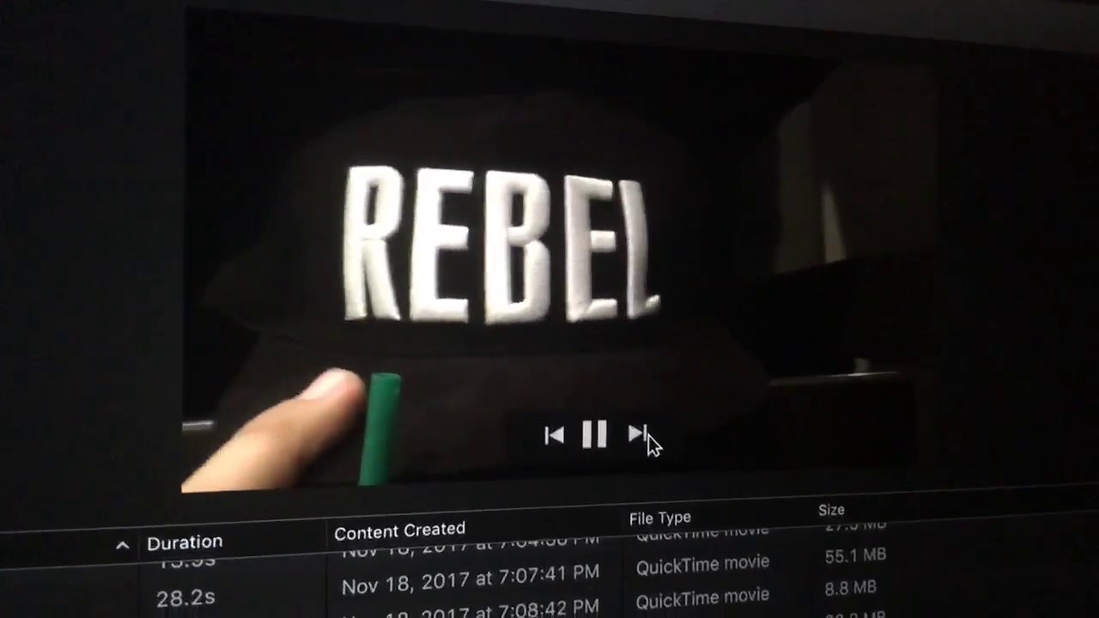
Skip from the REBEL hat clip to the Thor shirt clip and pause it.
{"action": "left_click", "coordinate": [646, 438]}
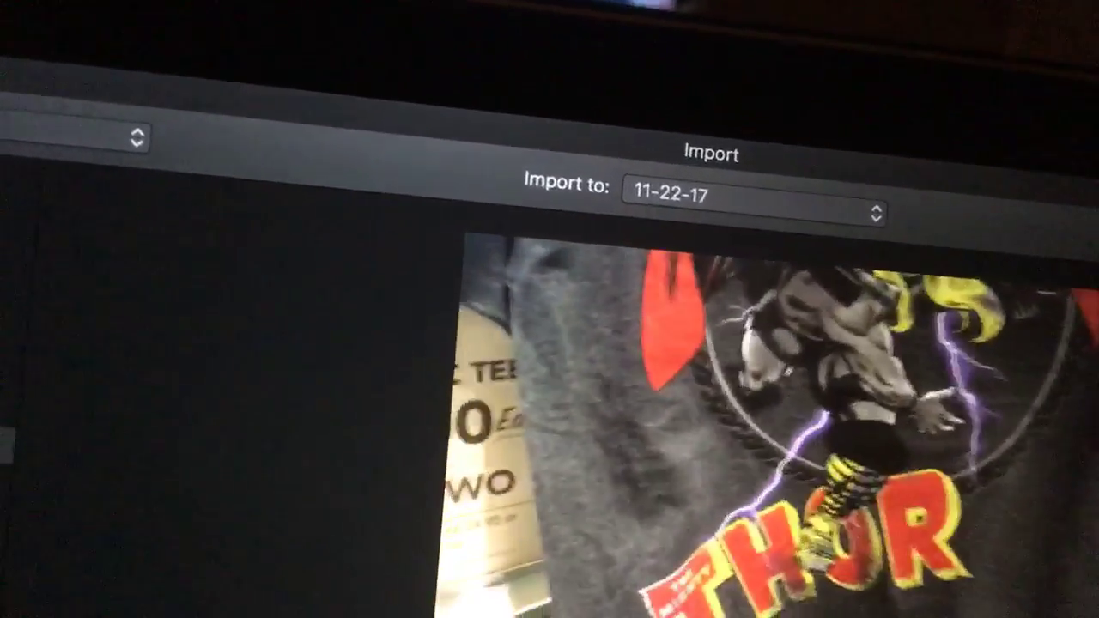
{"action": "left_click", "coordinate": [749, 582]}
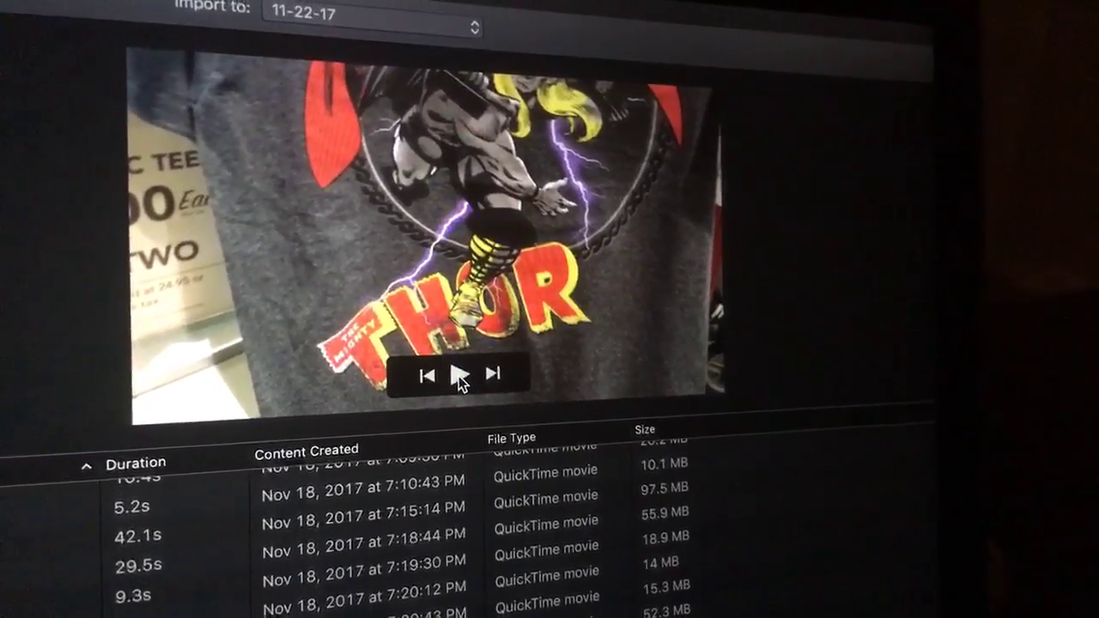
{"action": "left_click", "coordinate": [452, 377]}
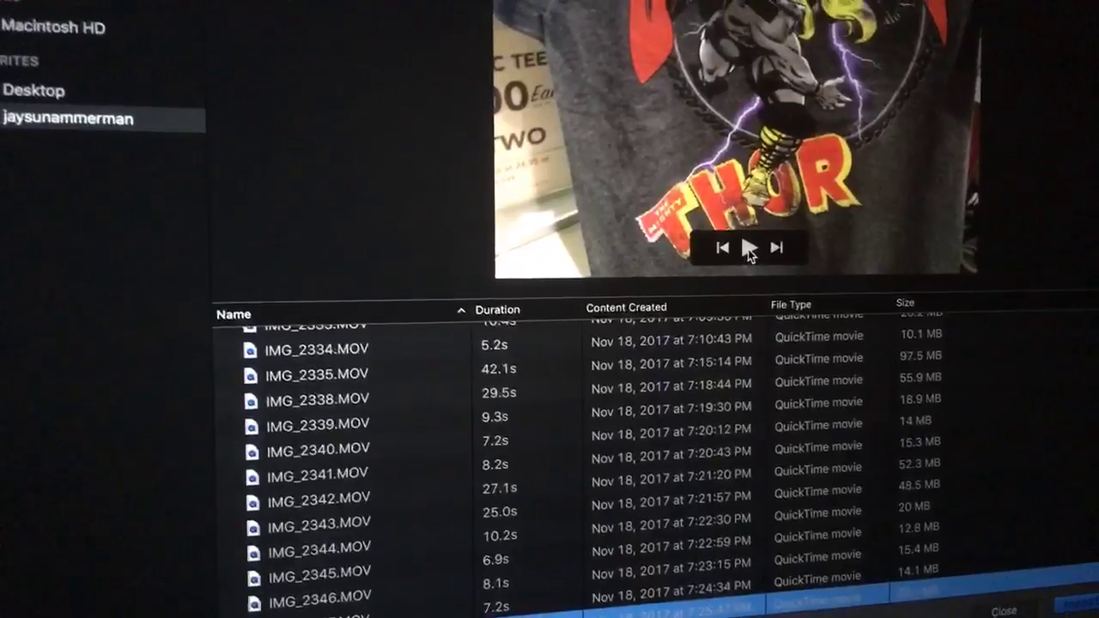
Play the Thor shirt clip preview.
{"action": "left_click", "coordinate": [748, 249]}
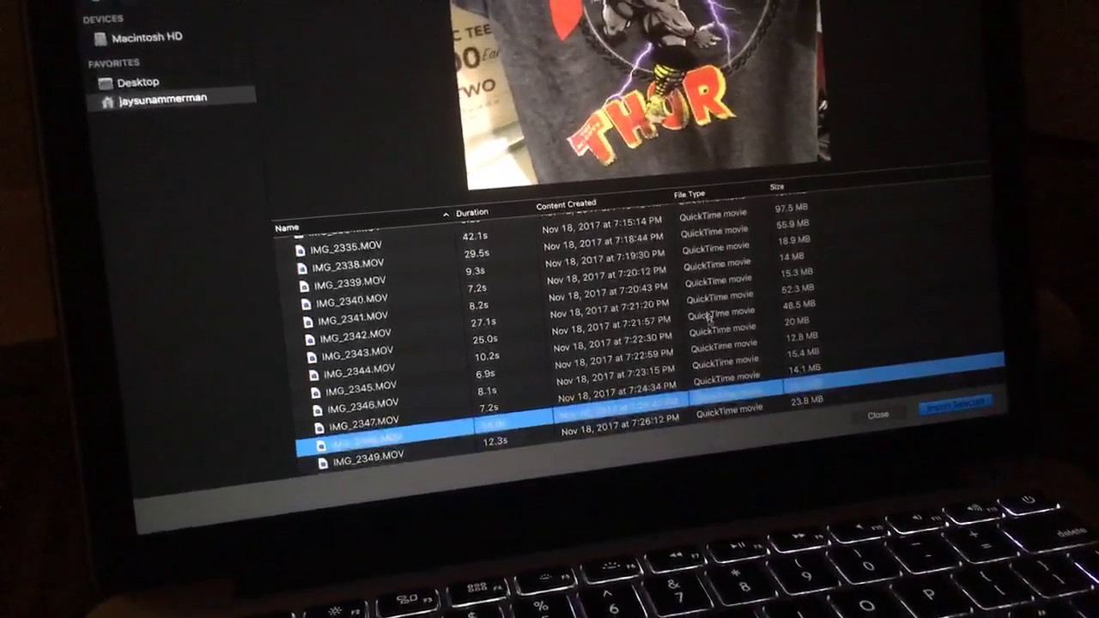
Preview clips IMG_2344, IMG_2335 and IMG_2343, then play the mug clip.
{"action": "left_click", "coordinate": [709, 343]}
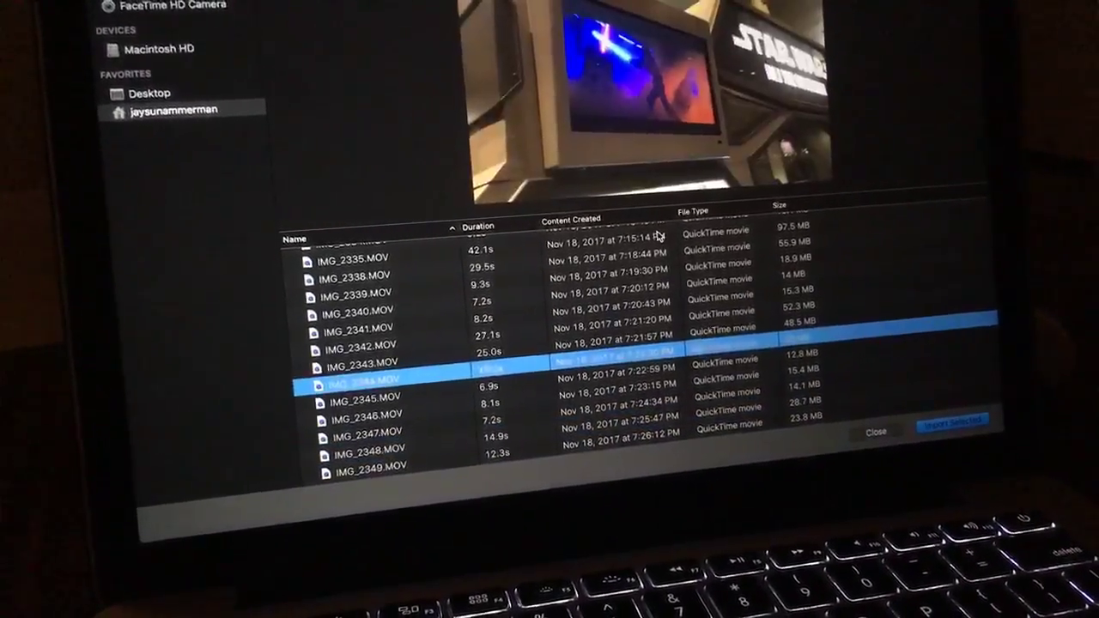
{"action": "left_click", "coordinate": [657, 234]}
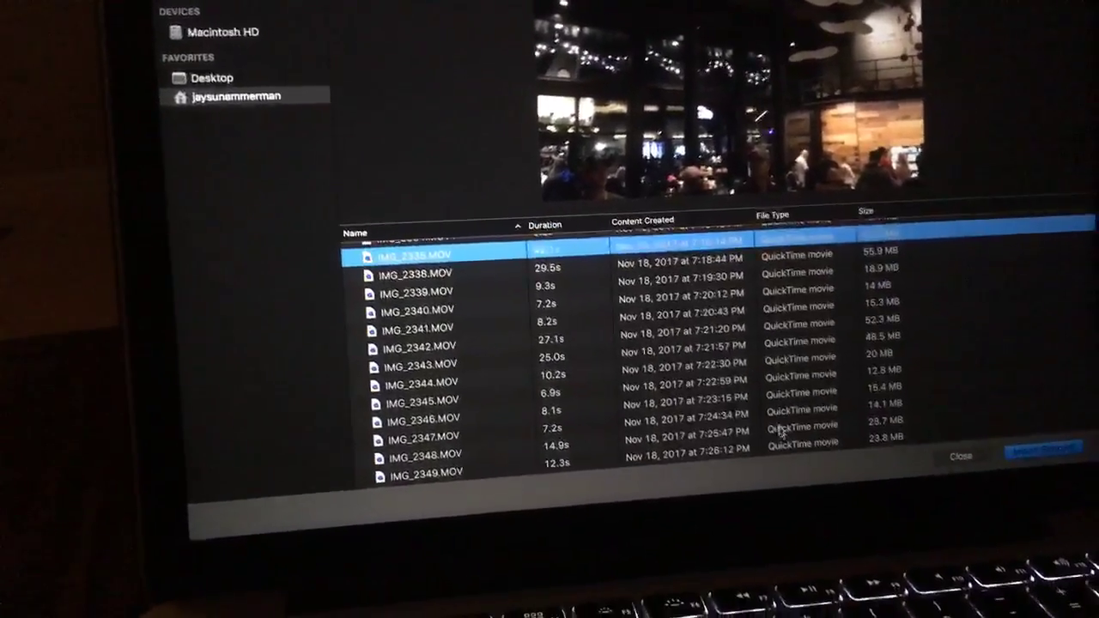
{"action": "left_click", "coordinate": [778, 418]}
{"action": "left_click", "coordinate": [760, 354]}
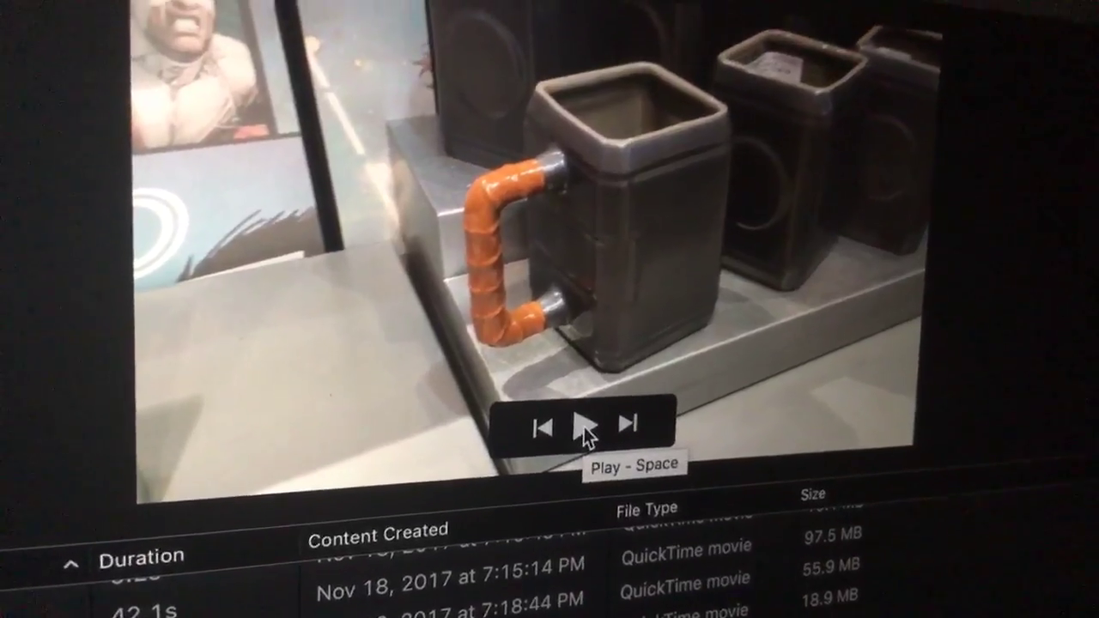
{"action": "left_click", "coordinate": [596, 396]}
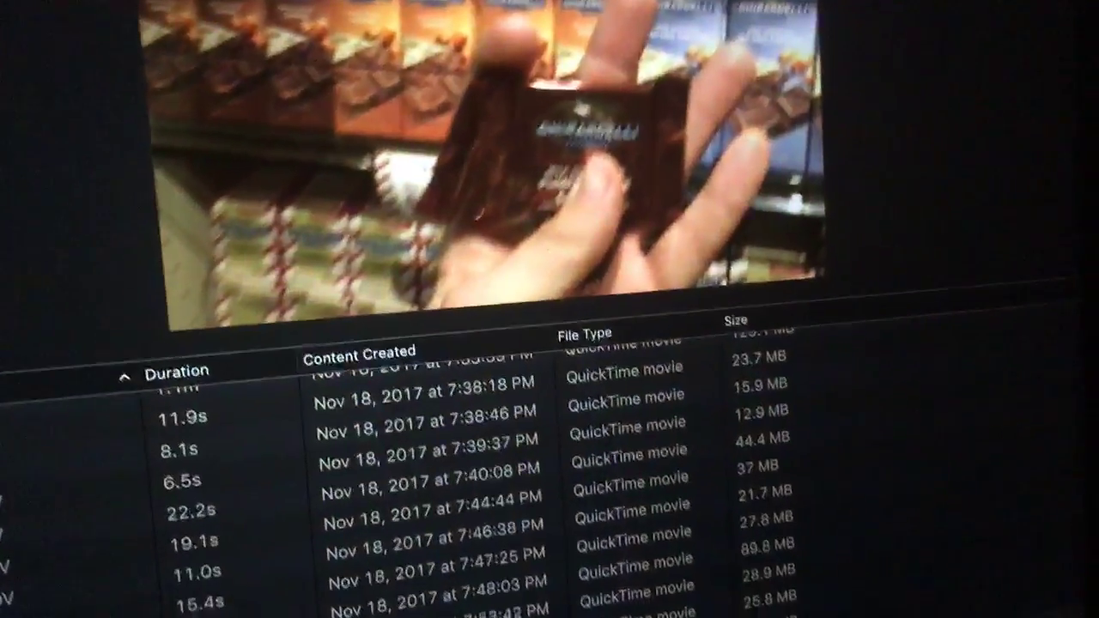
{"action": "key", "text": "Down"}
Step down the import file list with the Down arrow to the last clips.
{"action": "key", "text": "Down"}
{"action": "key", "text": "Down"}
{"action": "key", "text": "Down"}
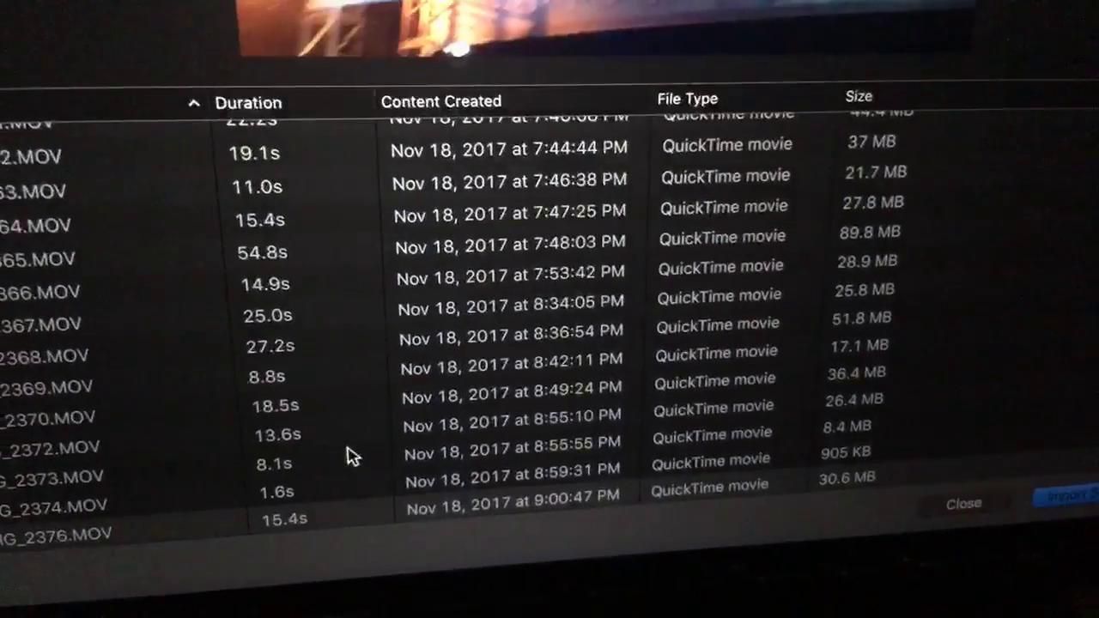
{"action": "key", "text": "Down"}
{"action": "key", "text": "Down"}
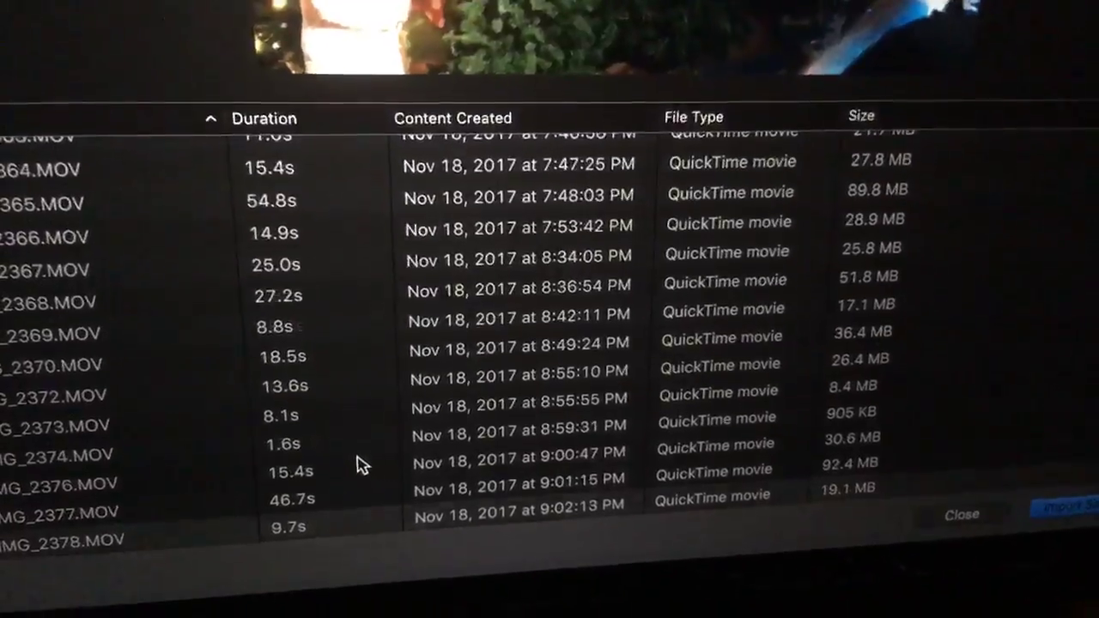
{"action": "key", "text": "Down"}
{"action": "key", "text": "Down"}
{"action": "key", "text": "Down"}
{"action": "key", "text": "Down"}
{"action": "key", "text": "Down"}
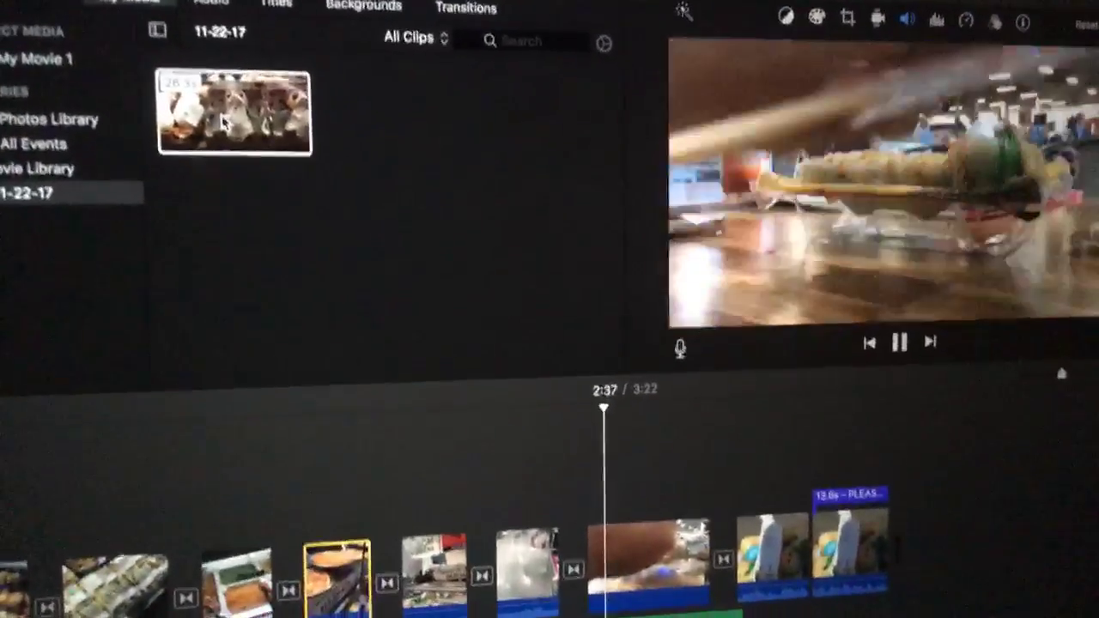
{"action": "key", "text": "XF86AudioRaiseVolume"}
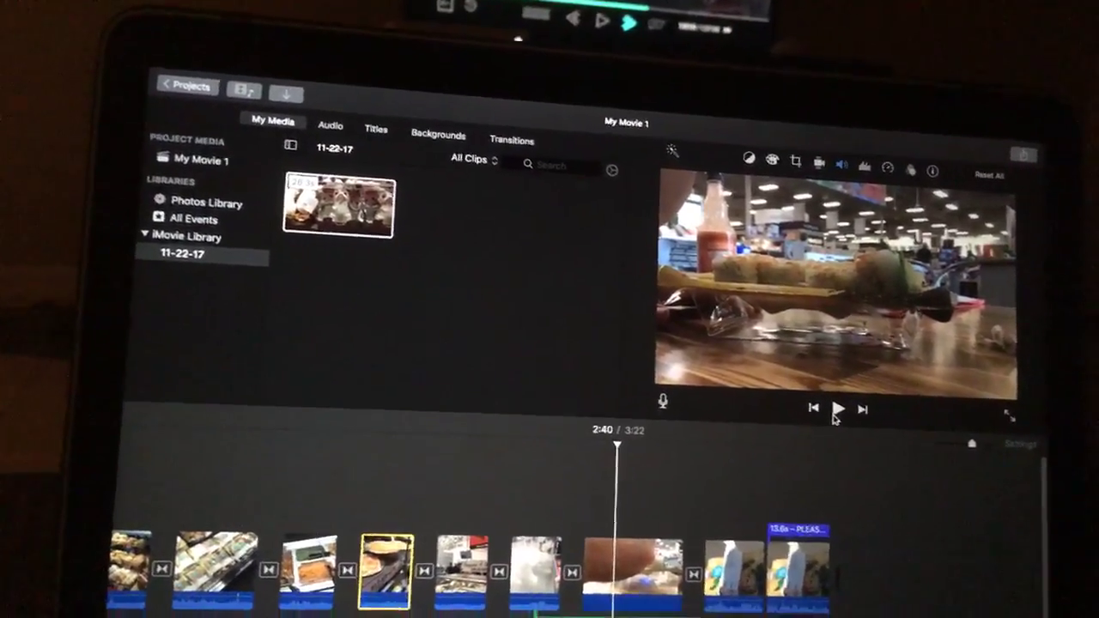
Place the Fun Day music track under the video clips using Cmd+Z.
{"action": "key", "text": "super+z"}
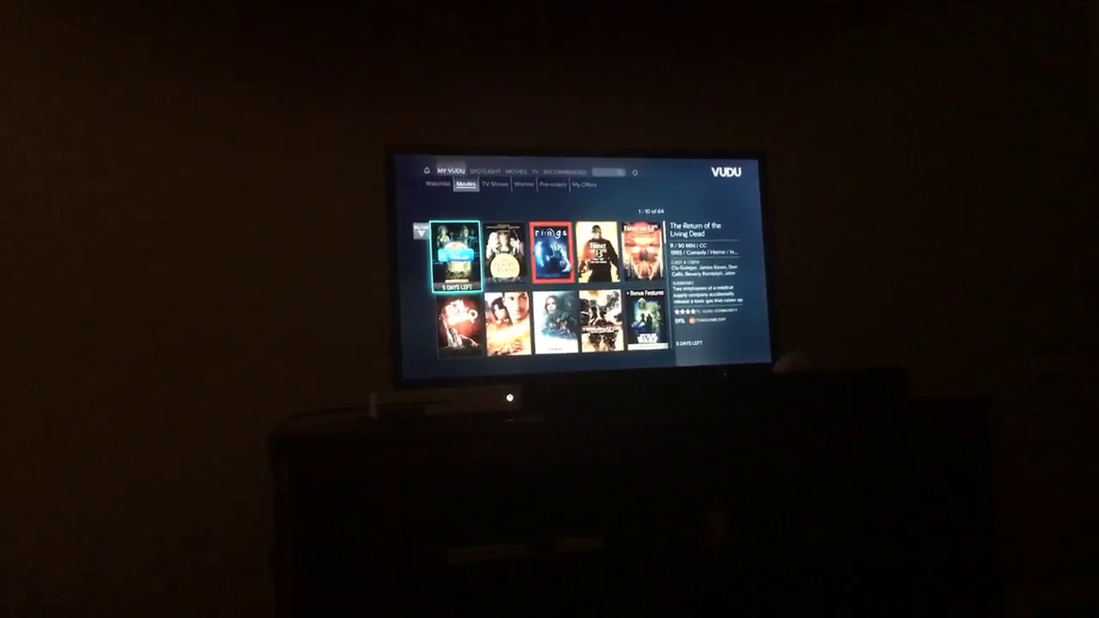
Browse the top rows: Rings, Speed, Four Christmases, Elf and The Terminator.
{"action": "key", "text": "Right"}
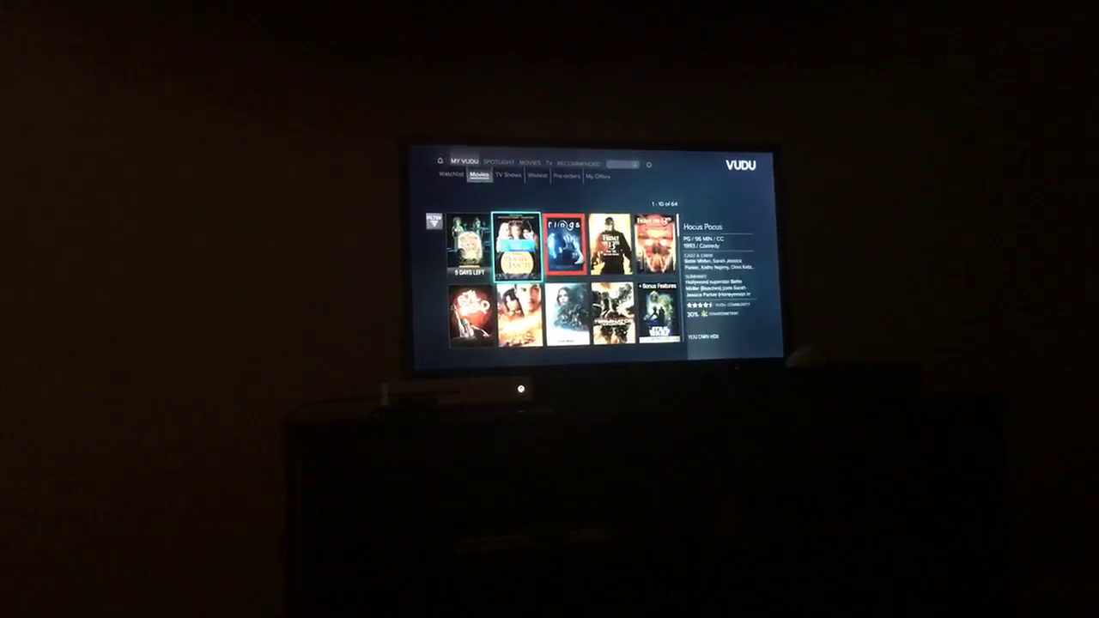
{"action": "key", "text": "Right"}
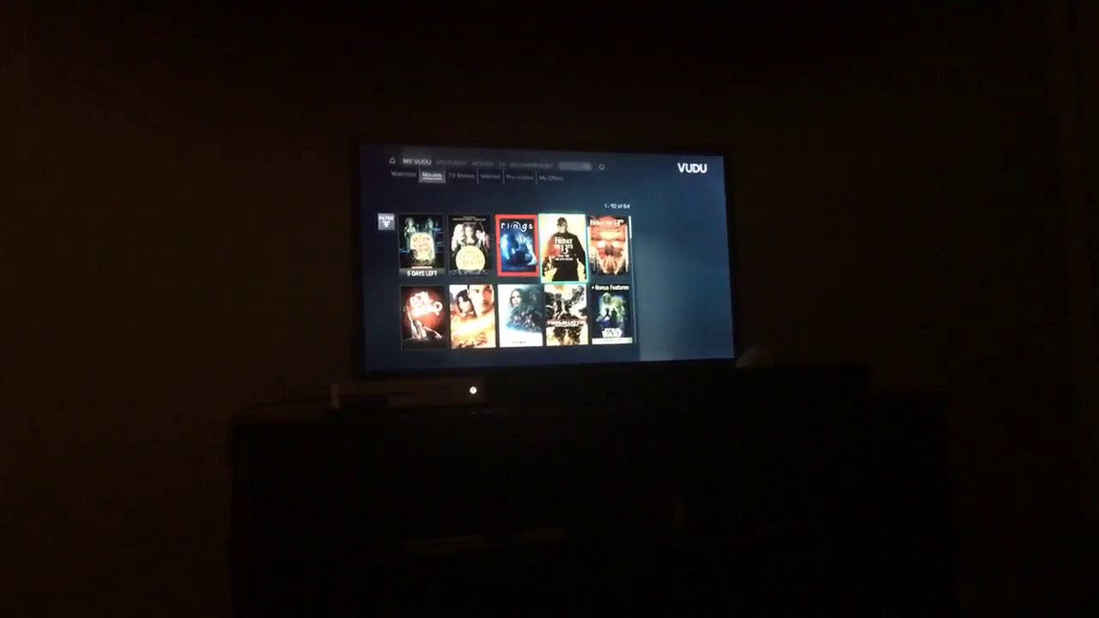
{"action": "key", "text": "Left"}
{"action": "key", "text": "Left"}
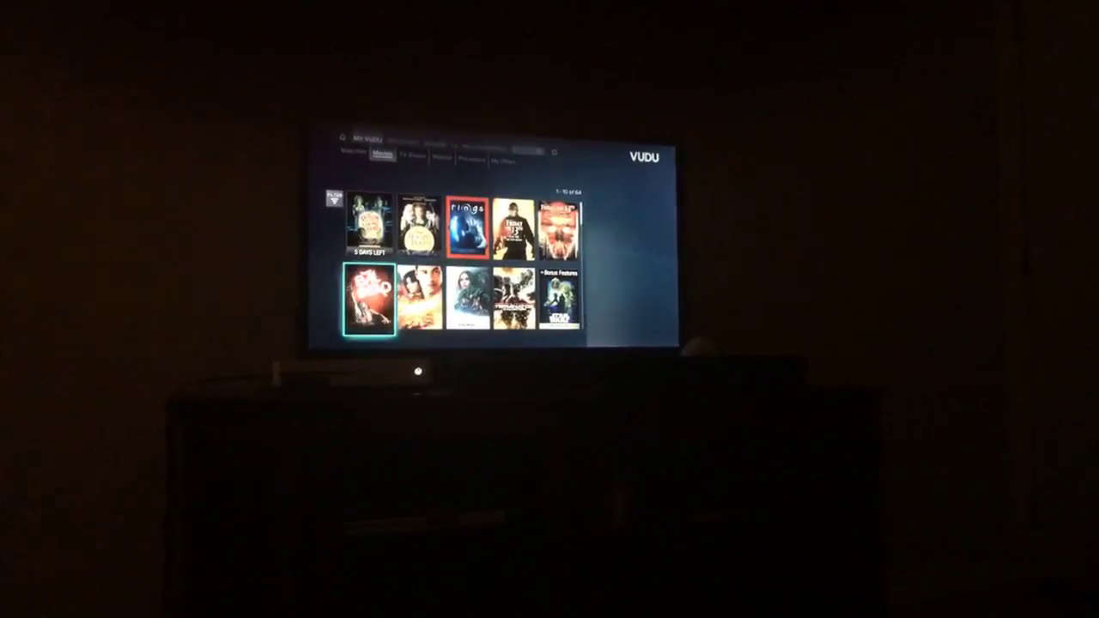
{"action": "key", "text": "Down"}
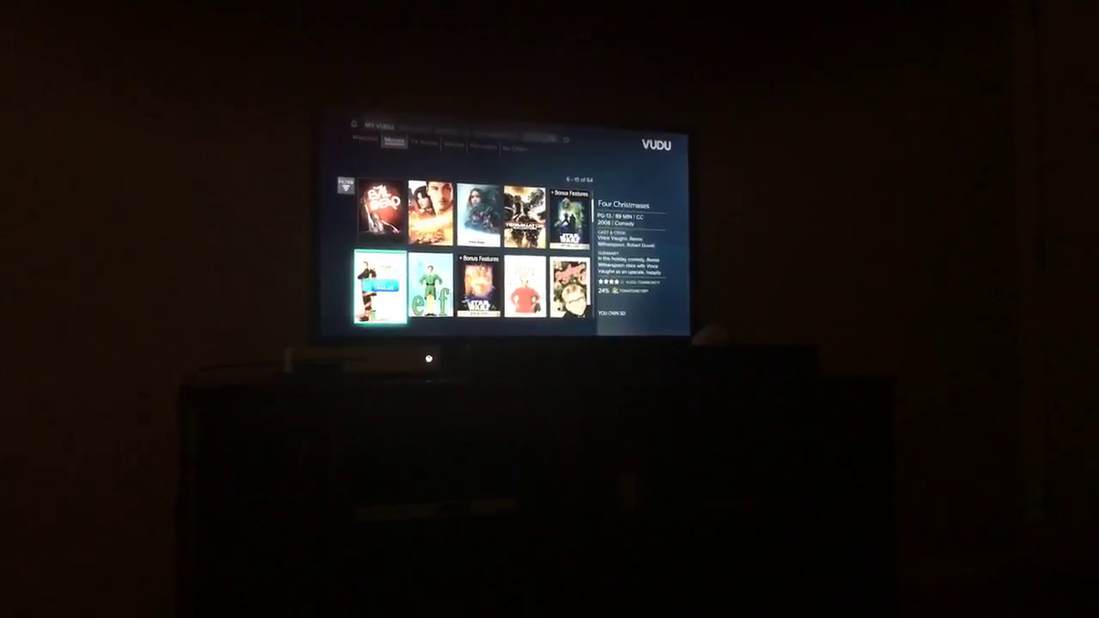
{"action": "key", "text": "Right"}
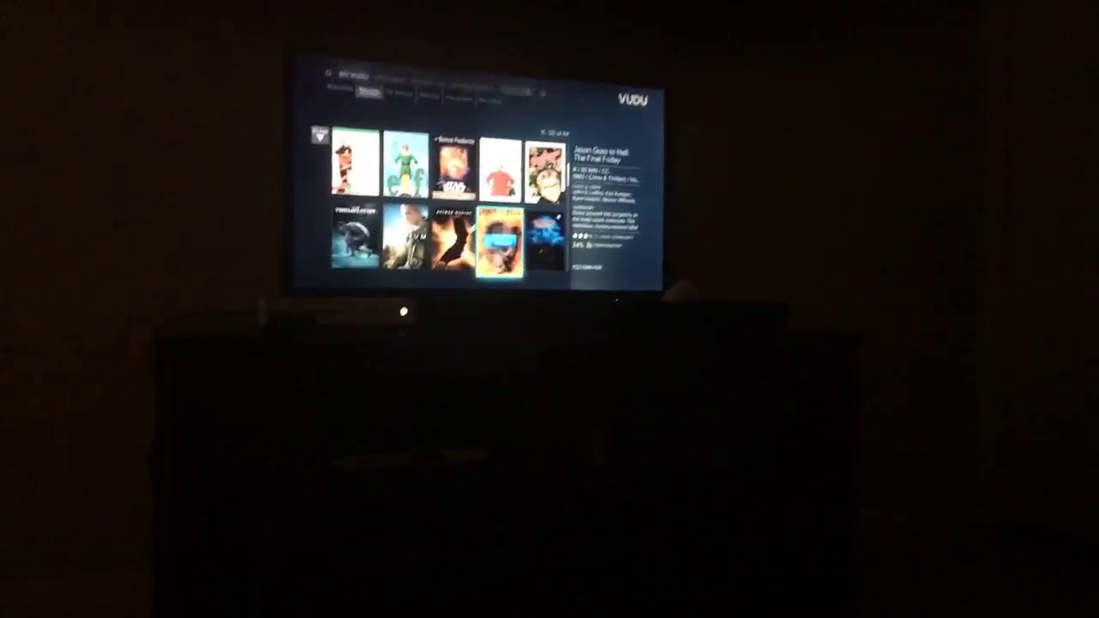
{"action": "key", "text": "Left"}
{"action": "key", "text": "Left"}
{"action": "key", "text": "Left"}
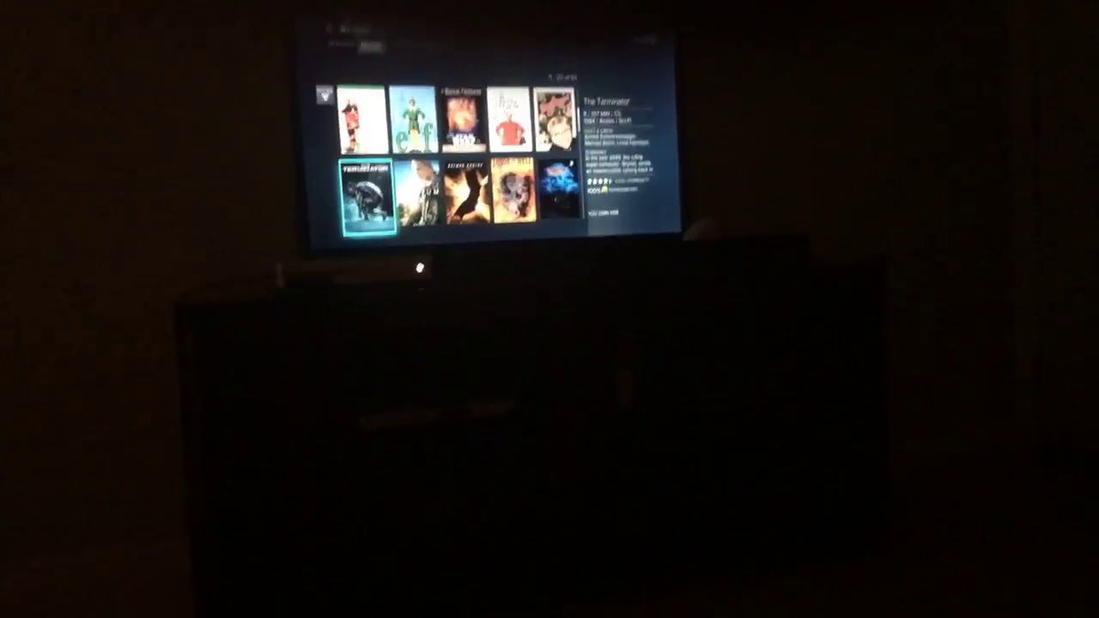
Page down two rows and highlight The People Under the Stairs.
{"action": "key", "text": "Down"}
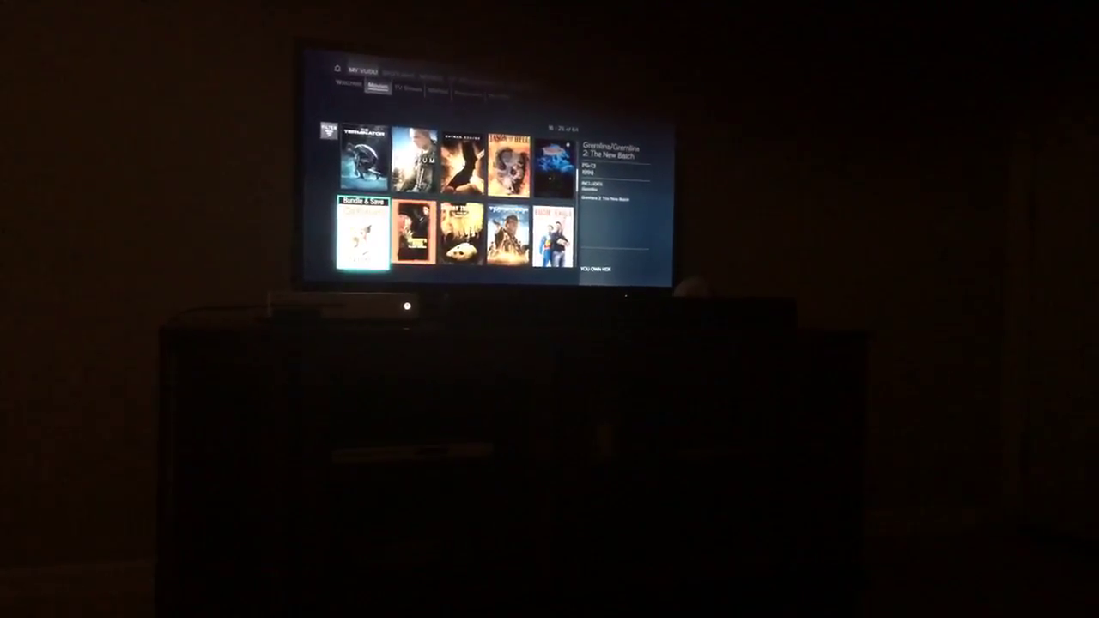
{"action": "key", "text": "Down"}
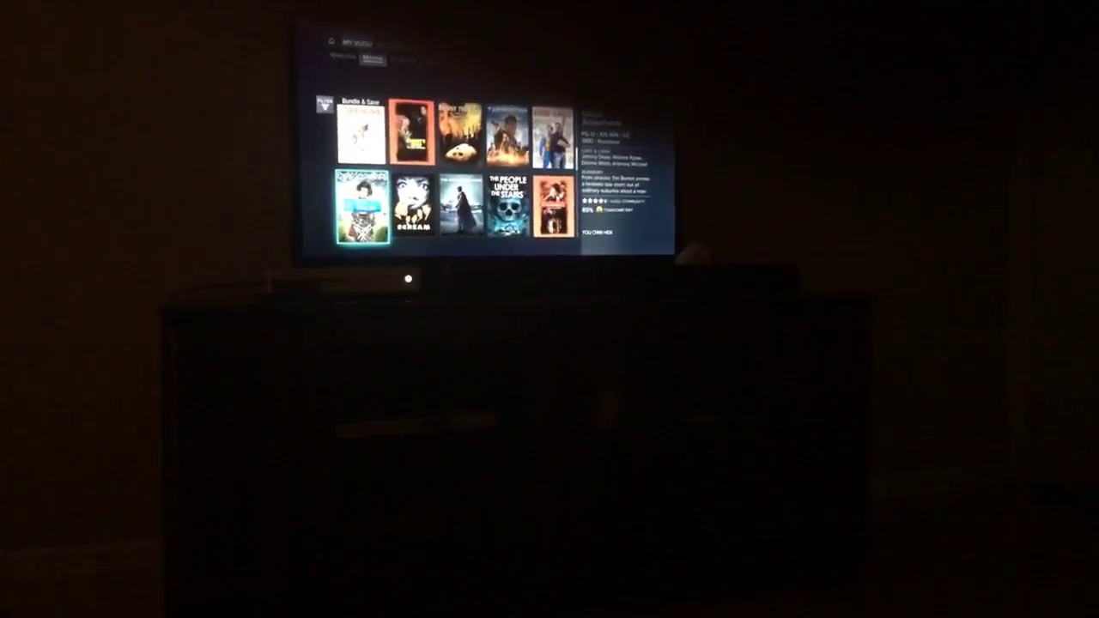
{"action": "key", "text": "Right"}
{"action": "key", "text": "Right"}
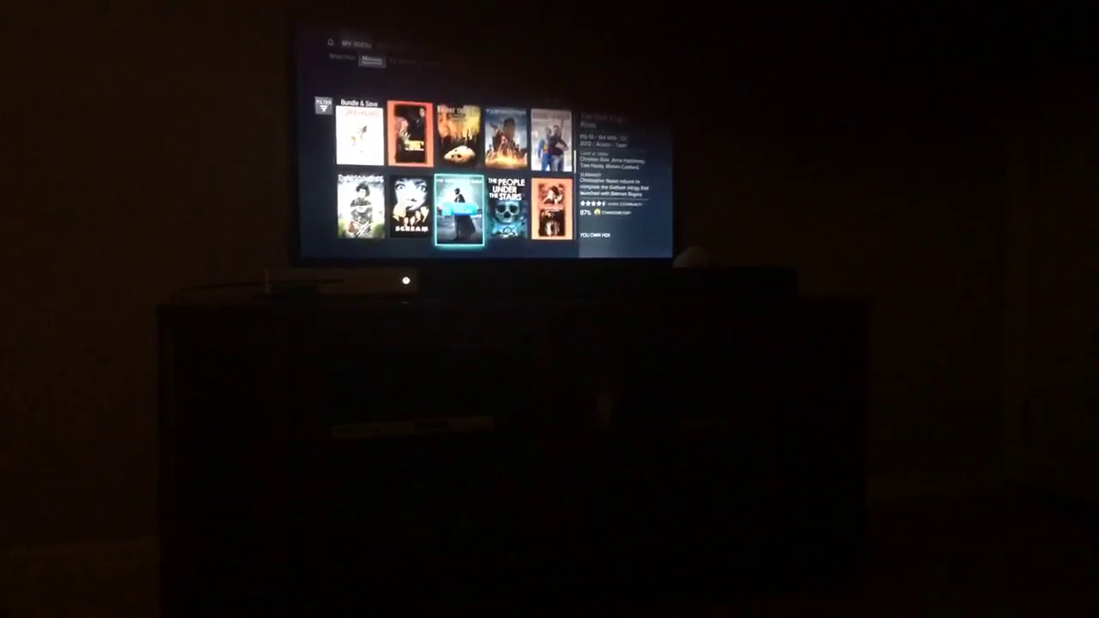
{"action": "key", "text": "Left"}
{"action": "key", "text": "Left"}
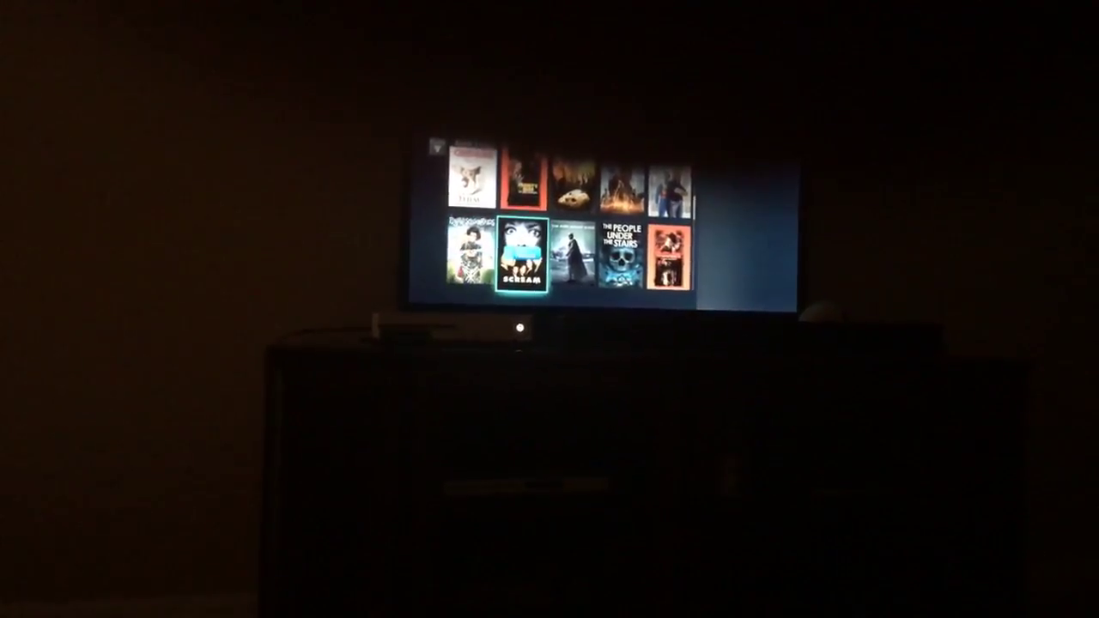
{"action": "key", "text": "Right"}
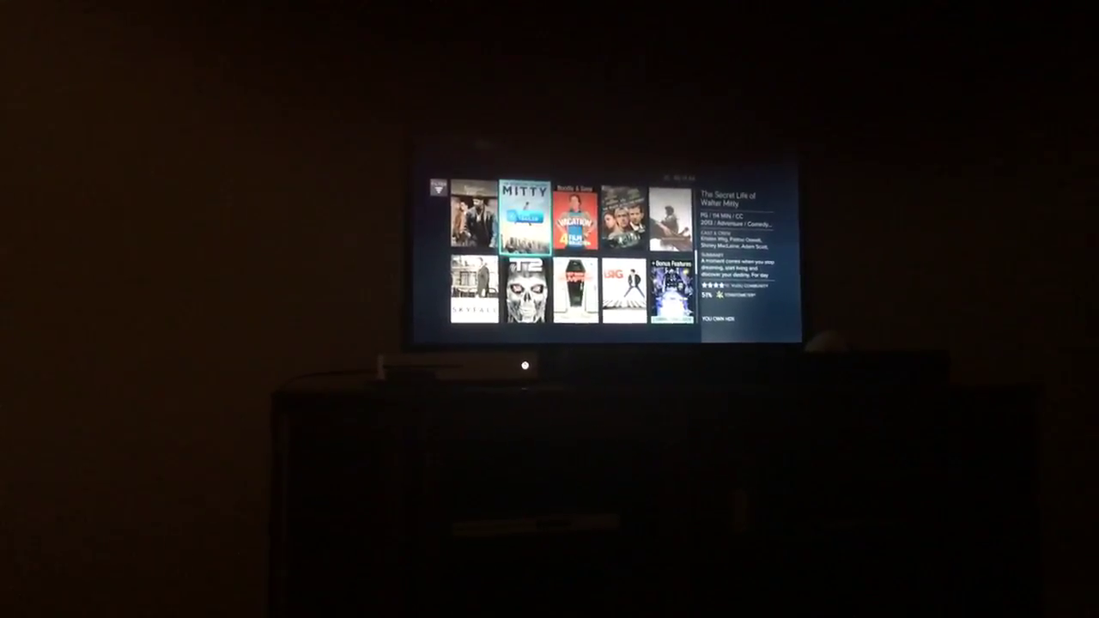
Move down to T2 and Skyfall, then page to the next row of movies.
{"action": "key", "text": "Down"}
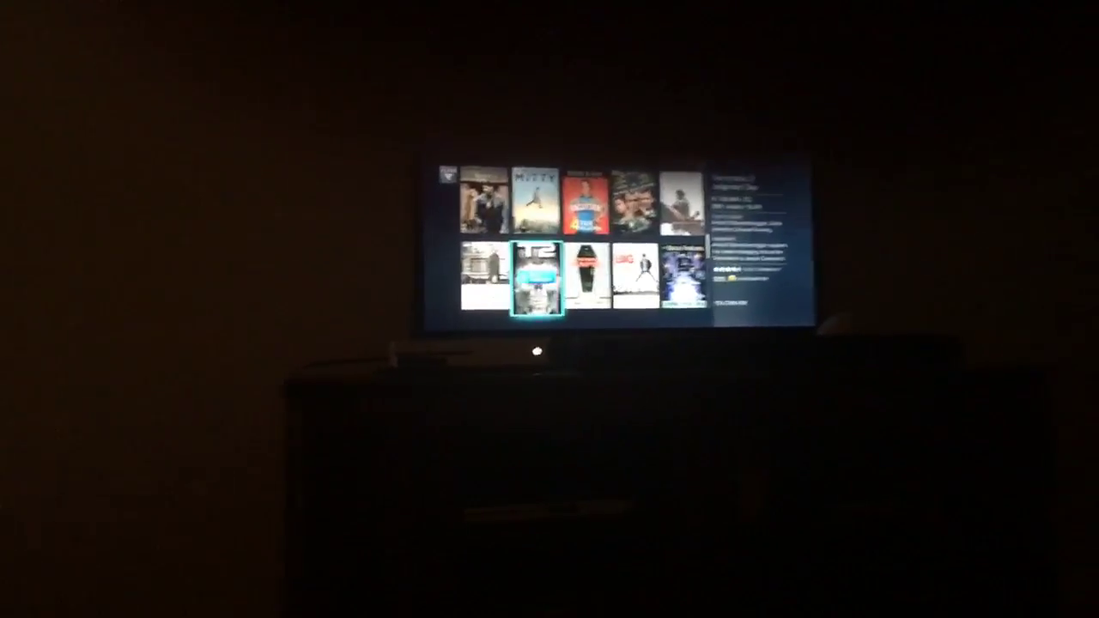
{"action": "key", "text": "Left"}
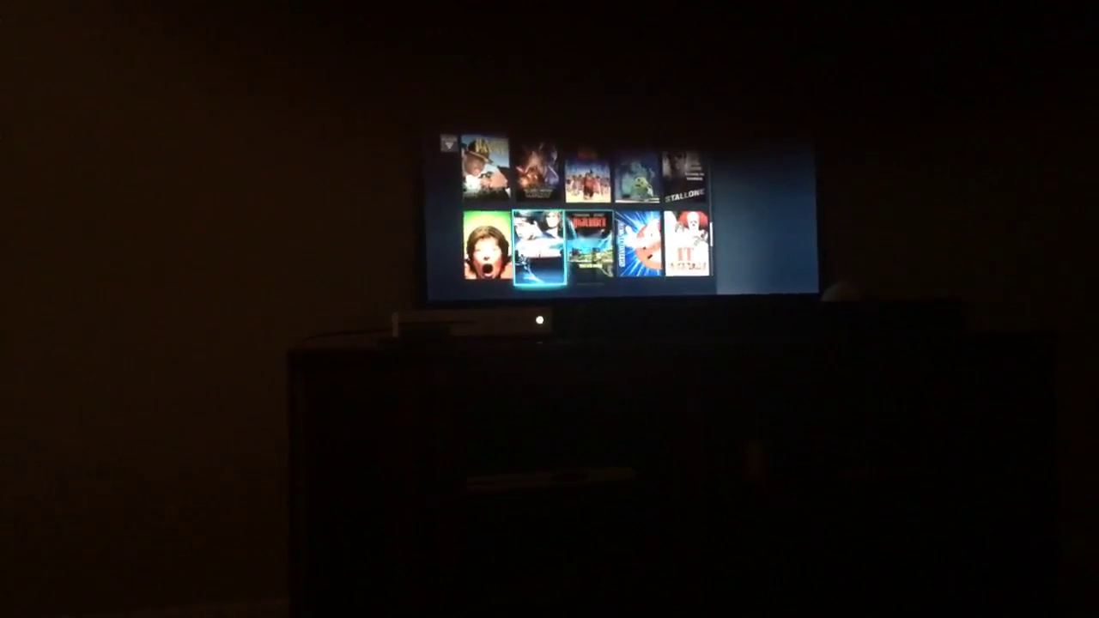
{"action": "key", "text": "Down"}
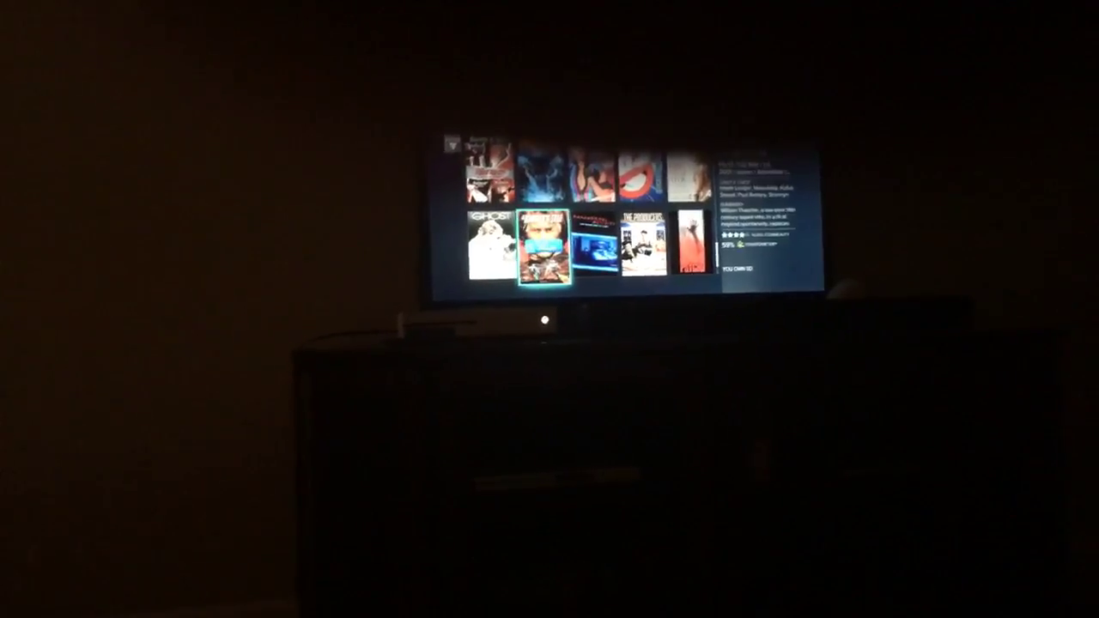
{"action": "key", "text": "Right"}
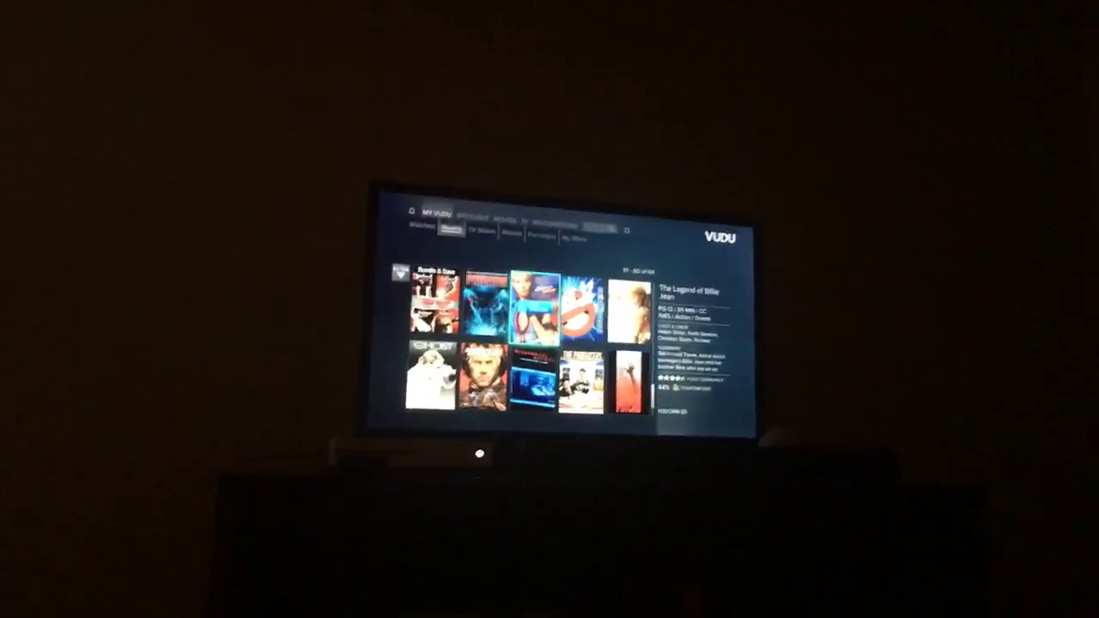
{"action": "key", "text": "Left"}
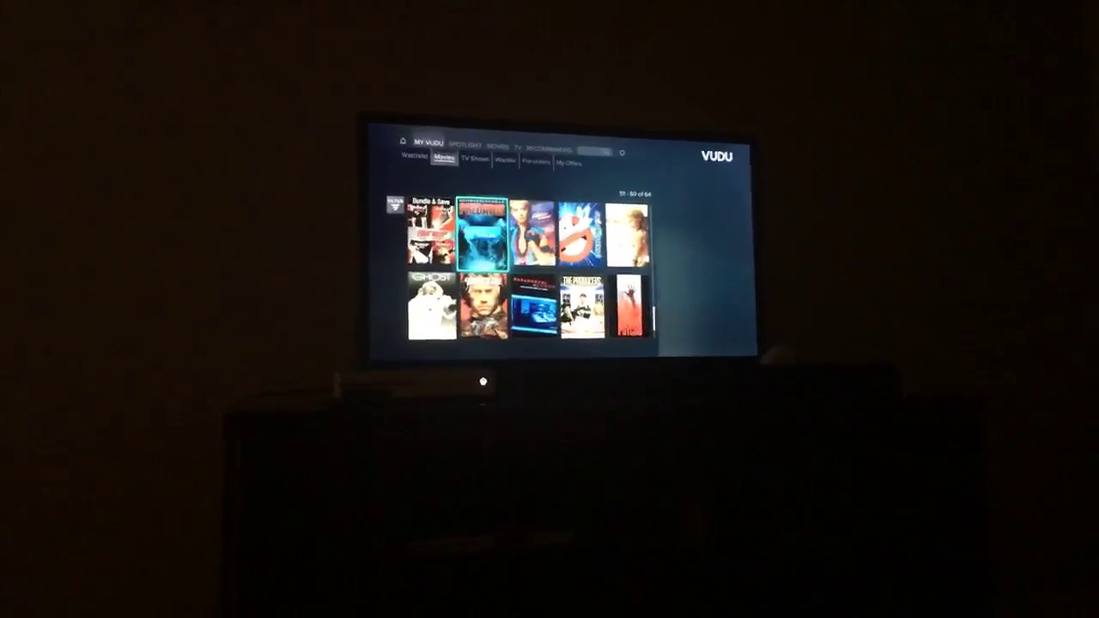